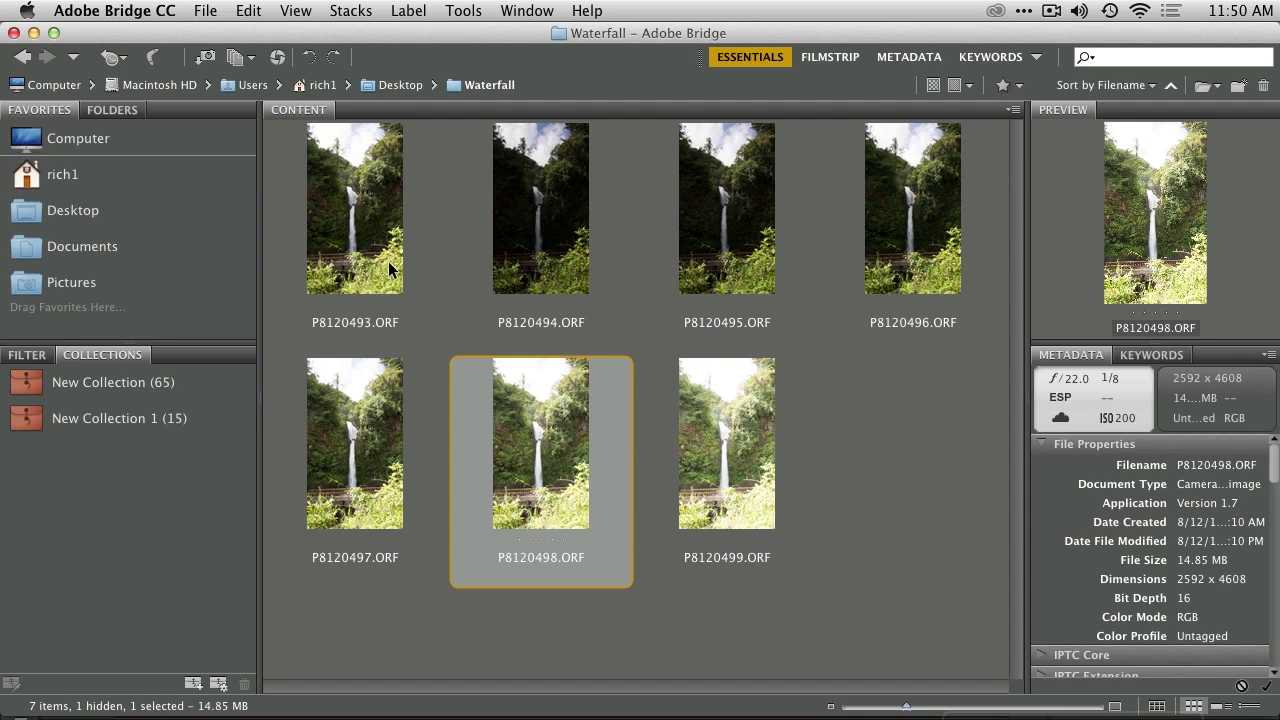
Start switching from Adobe Bridge to another application
key("super+Tab")
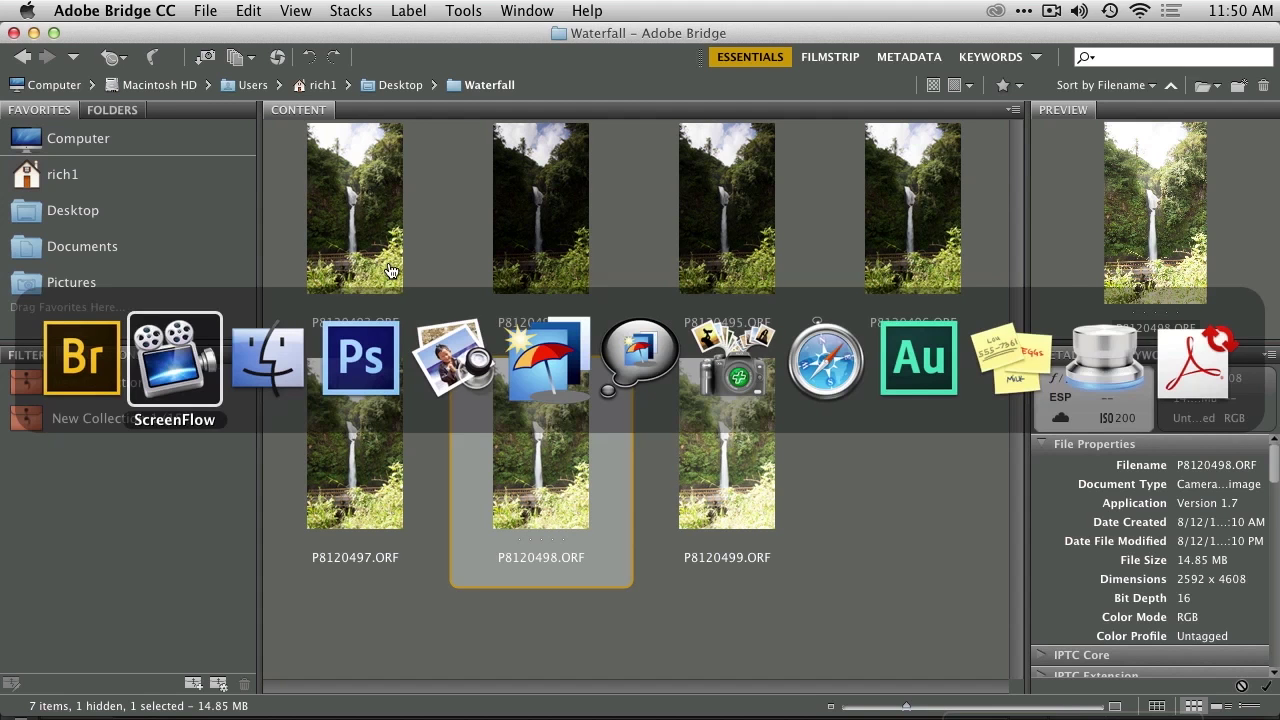
Bring Photomatix Pro to the front
left_click(545, 360)
key("super+Tab")
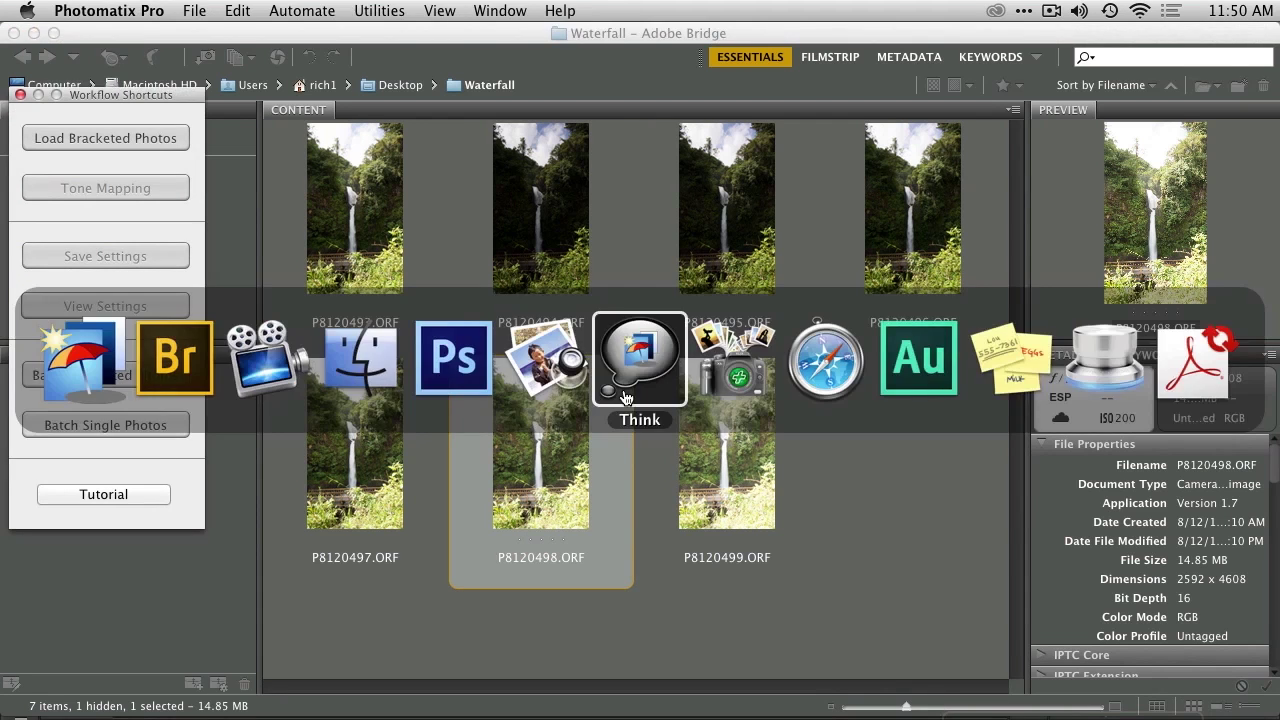
left_click(623, 392)
key("super+Tab")
left_click(177, 357)
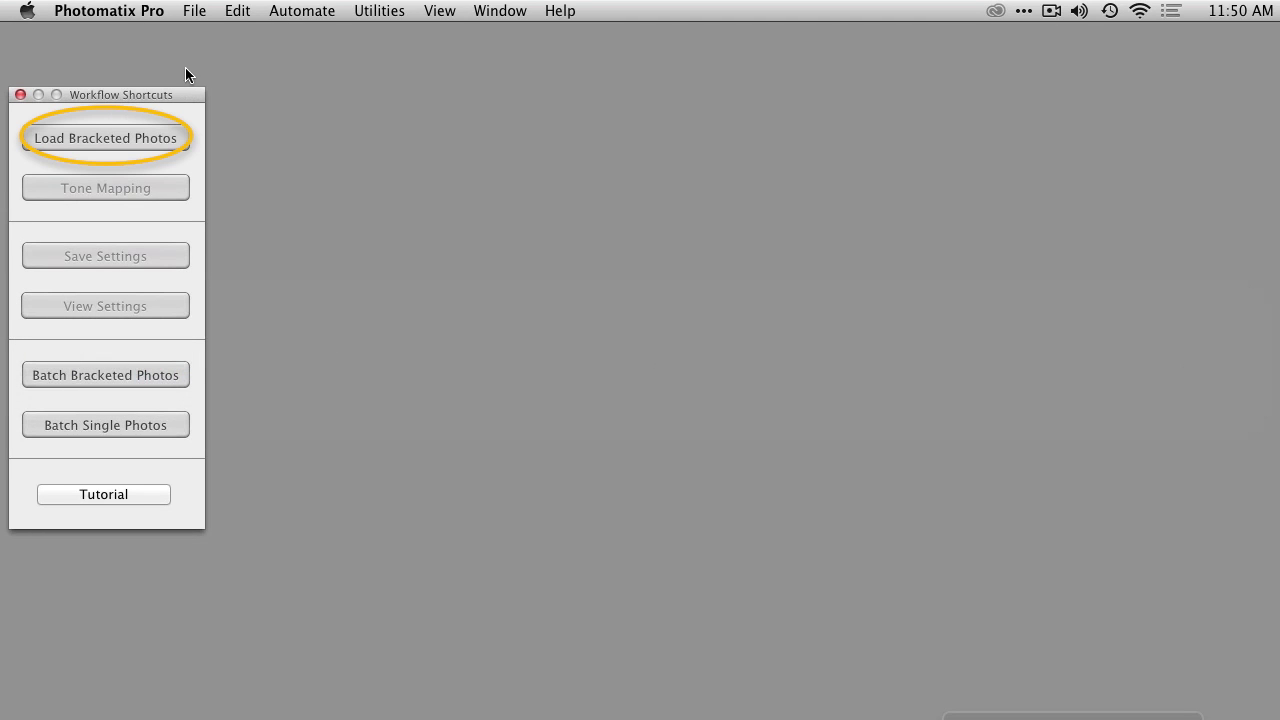
Load the seven Desktop > Waterfall ORF exposures, P8120493–P8120499, as bracketed photos and confirm
left_click(168, 145)
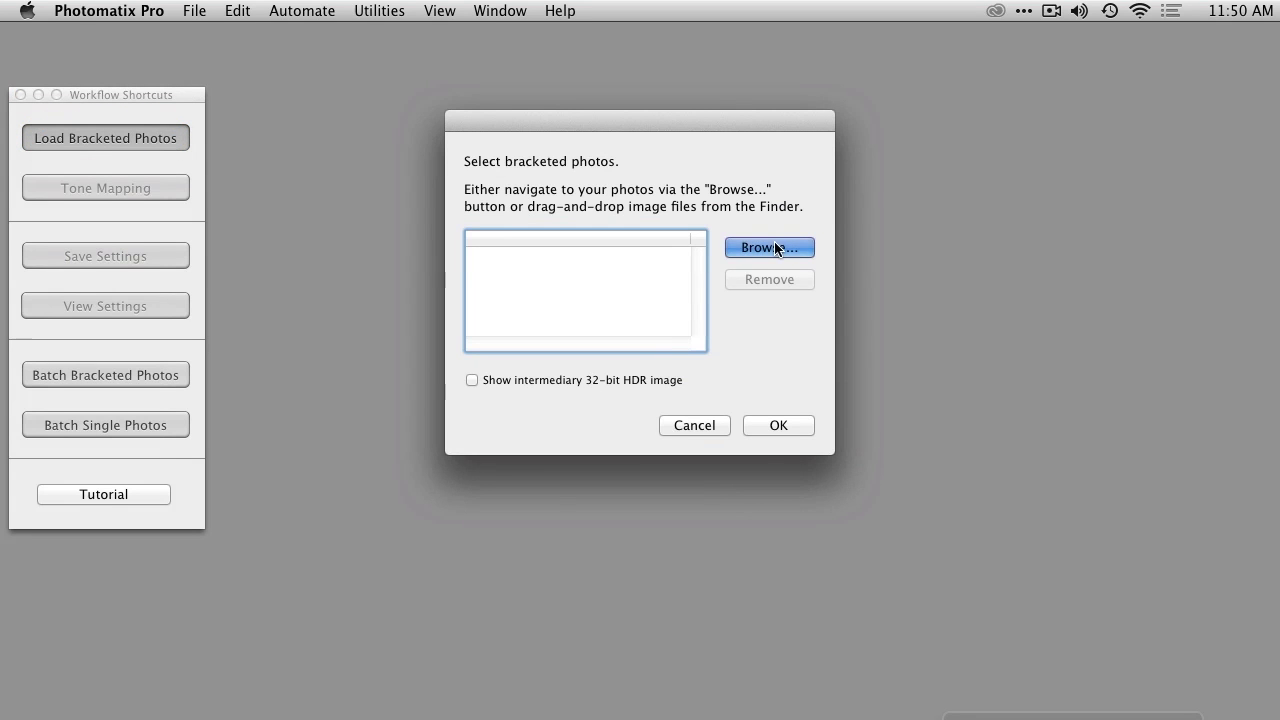
left_click(776, 248)
key("super+shift+d")
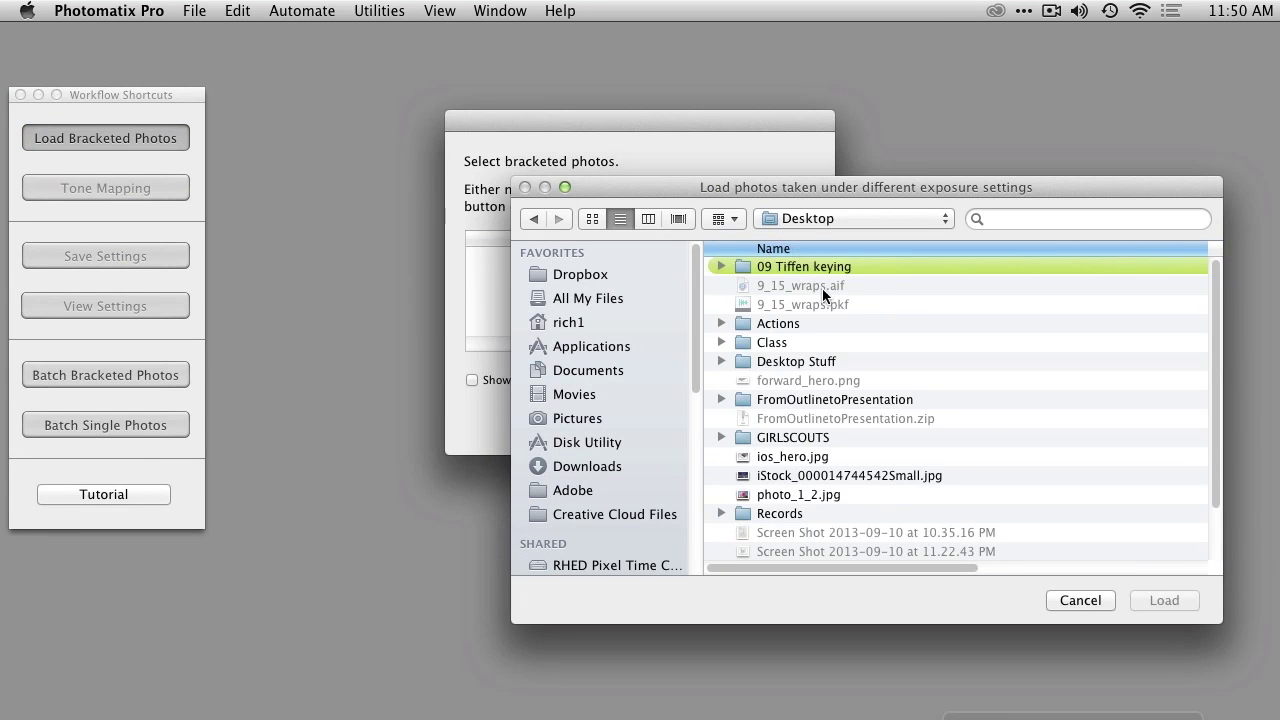
scroll(822, 288, "down", 3)
left_click(795, 549)
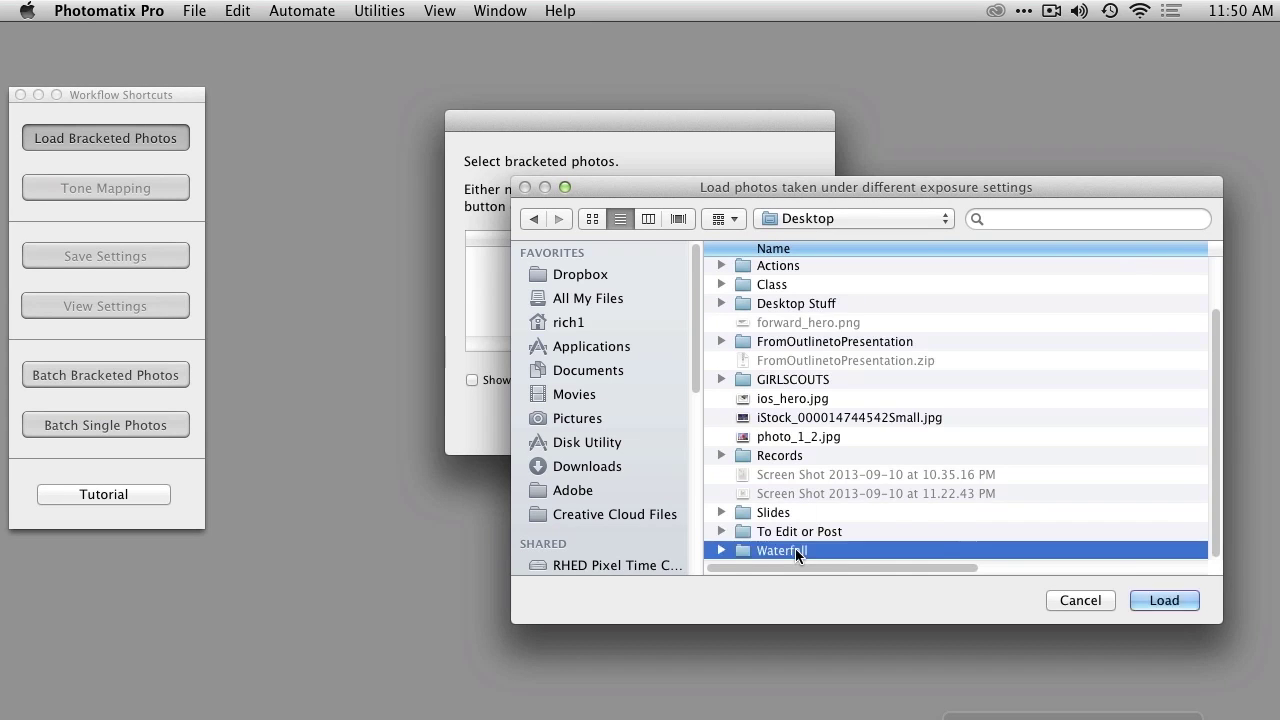
double_click(795, 548)
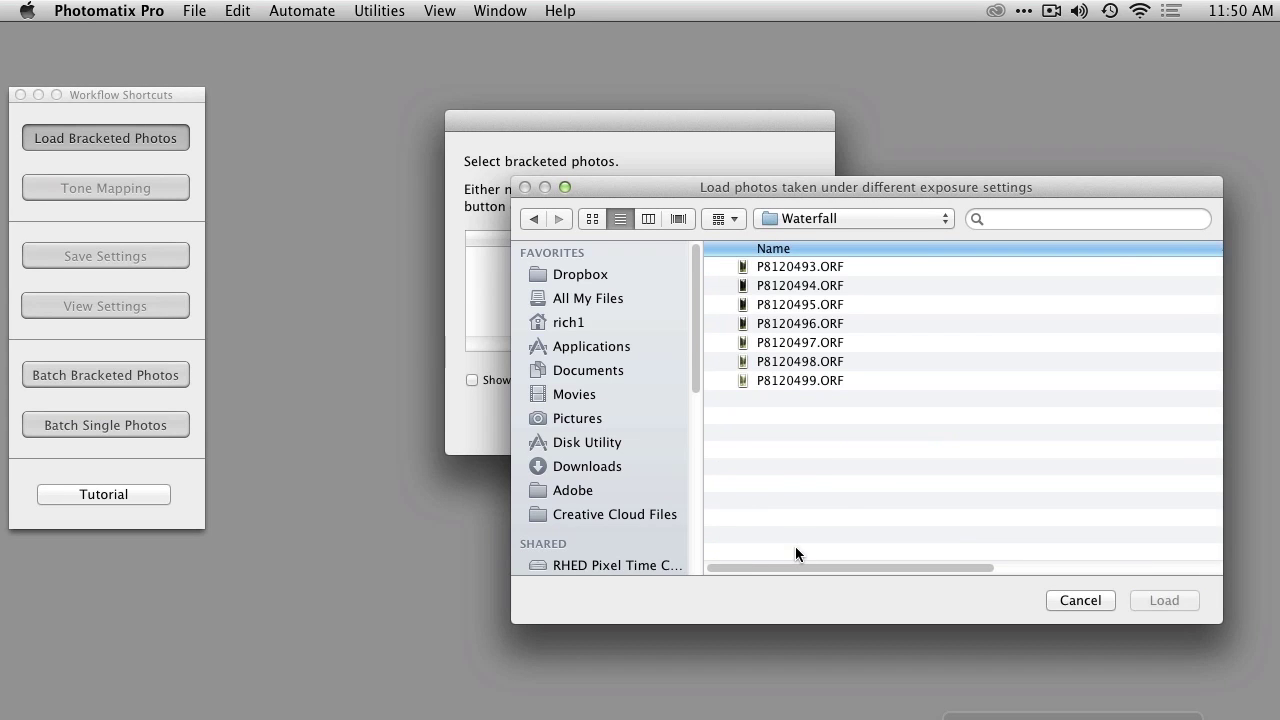
left_click(811, 378)
left_click(800, 268, "shift")
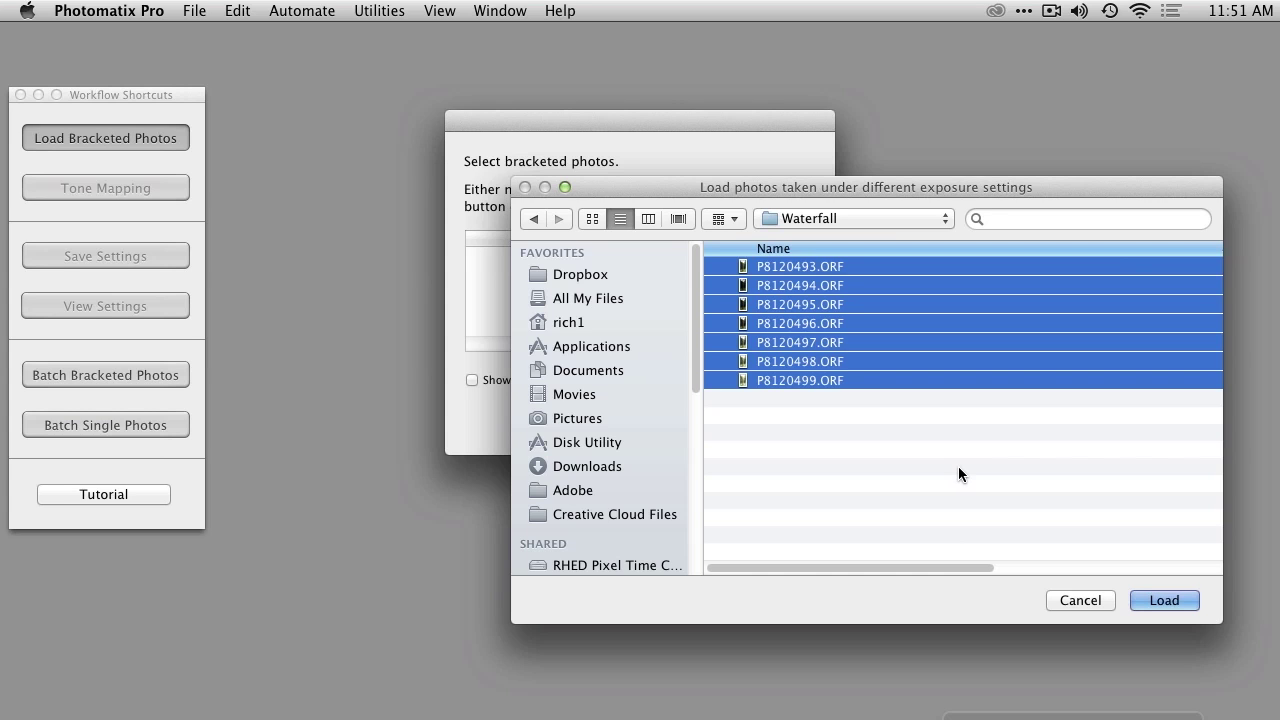
left_click(1159, 596)
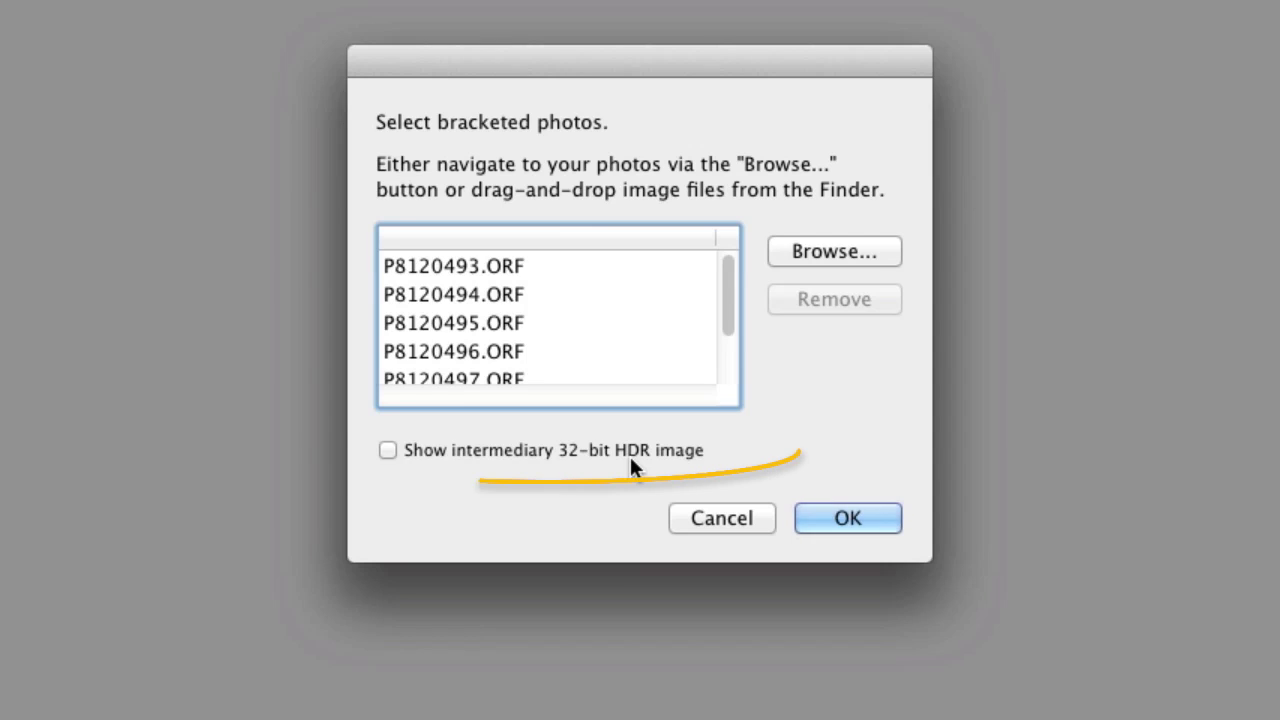
mouse_move(634, 385)
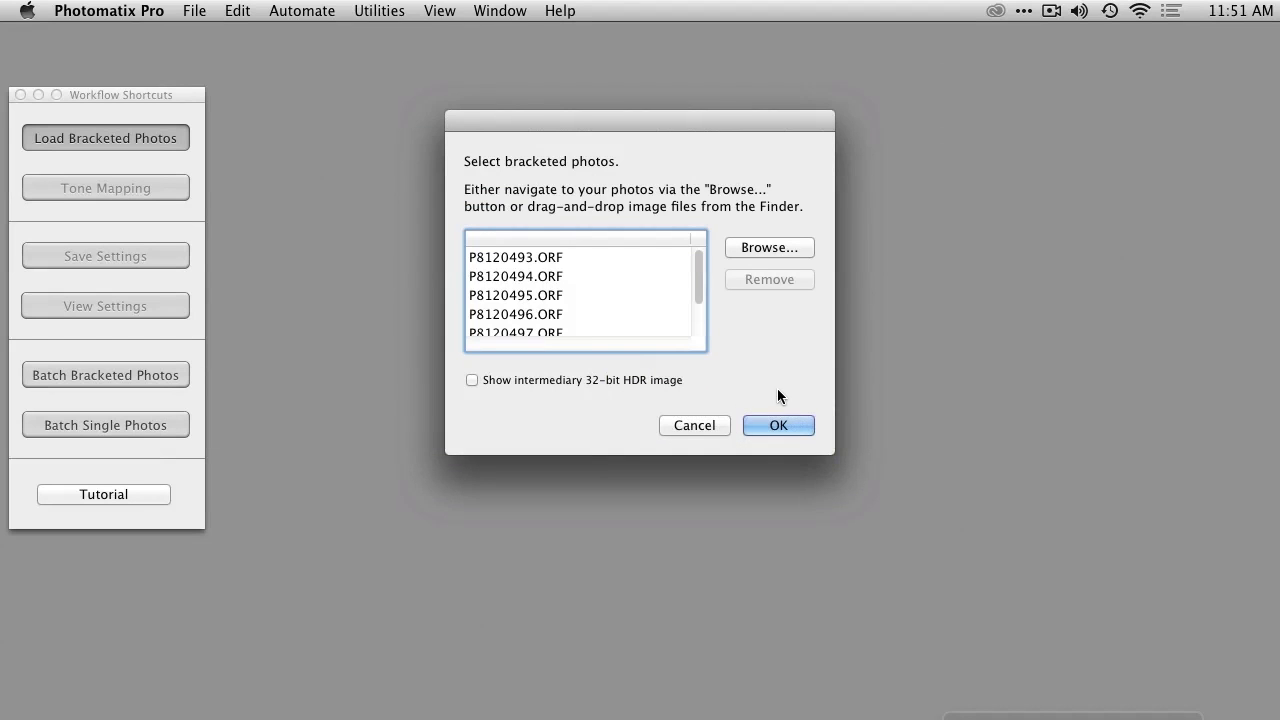
left_click(779, 425)
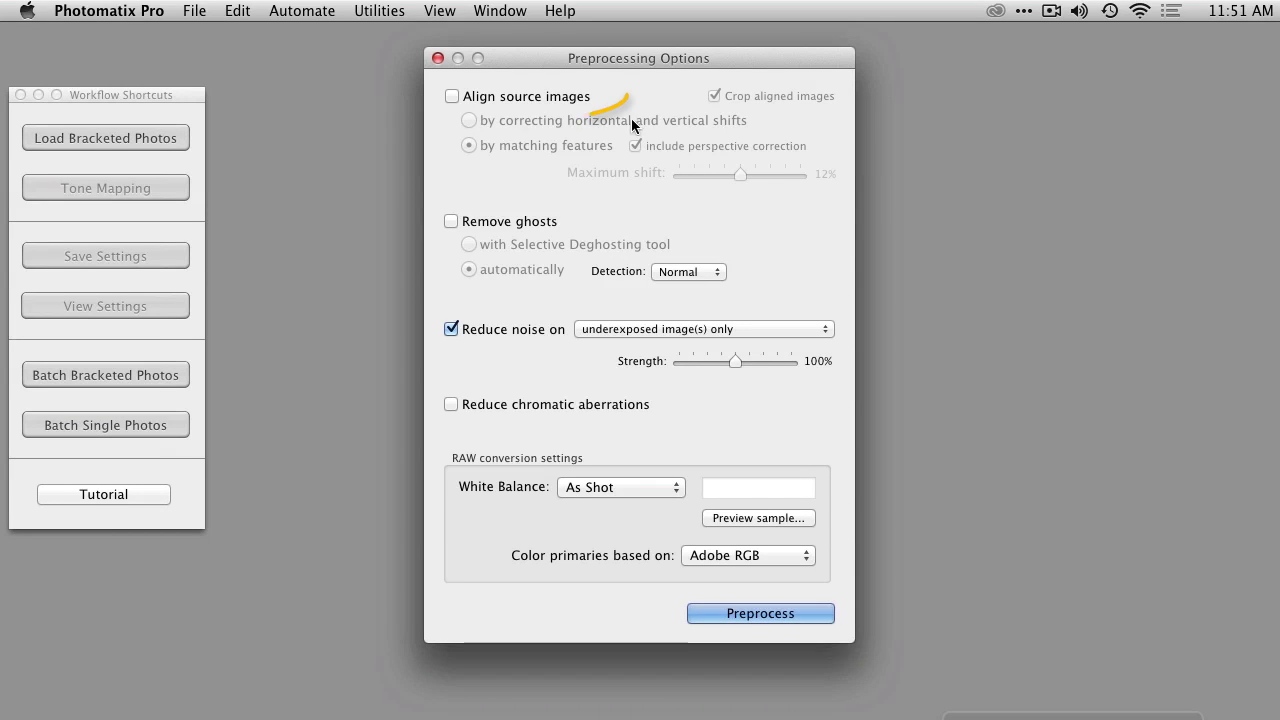
Turn on Align source images and Remove ghosts with the Selective Deghosting tool
left_click(570, 95)
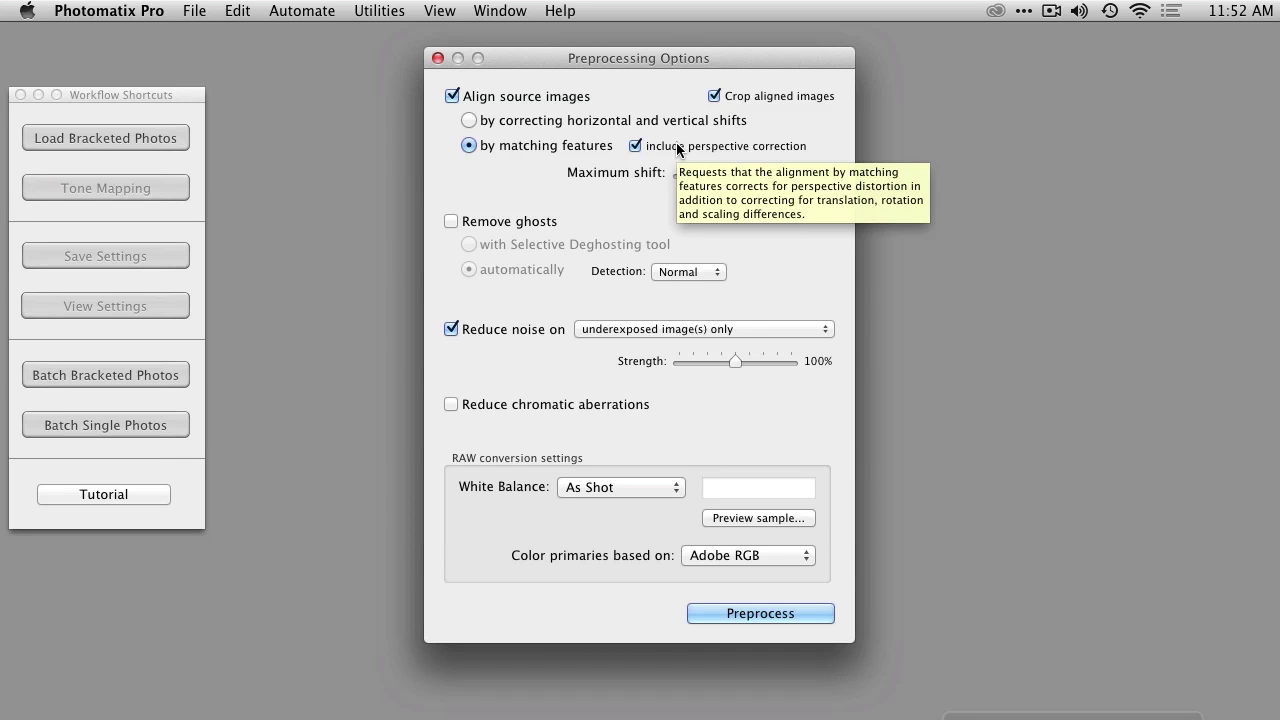
mouse_move(522, 227)
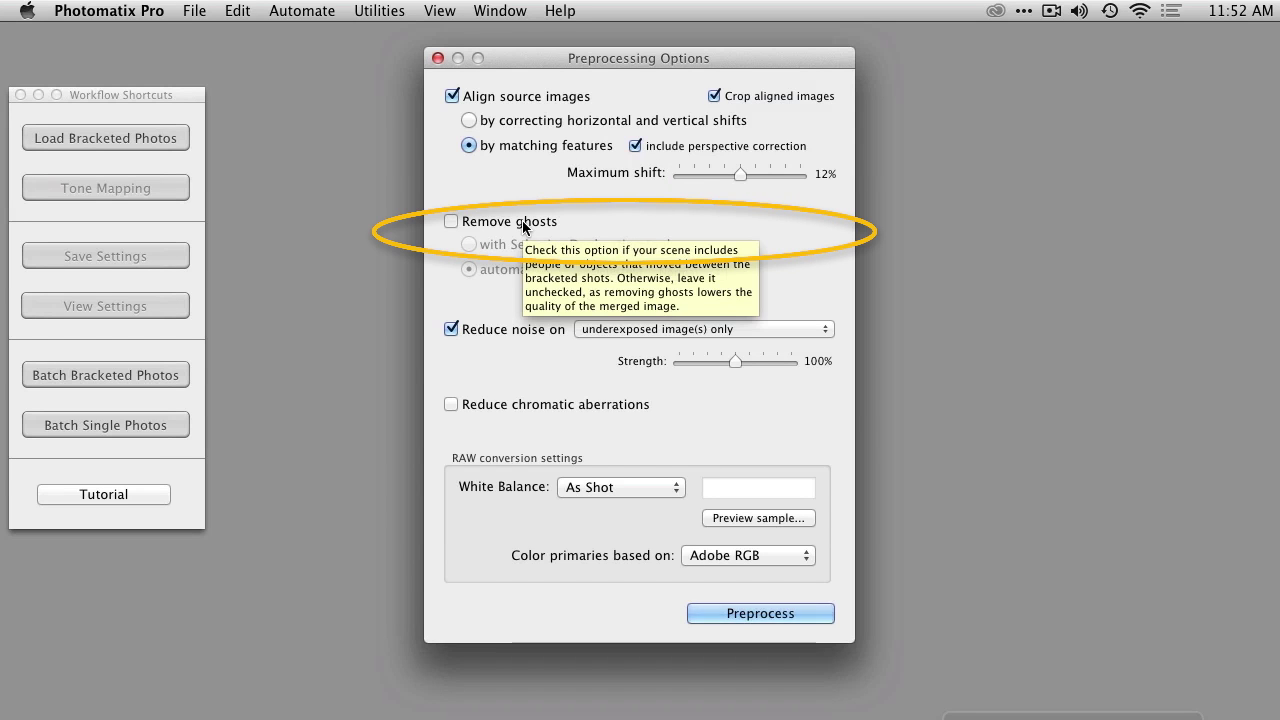
left_click(522, 224)
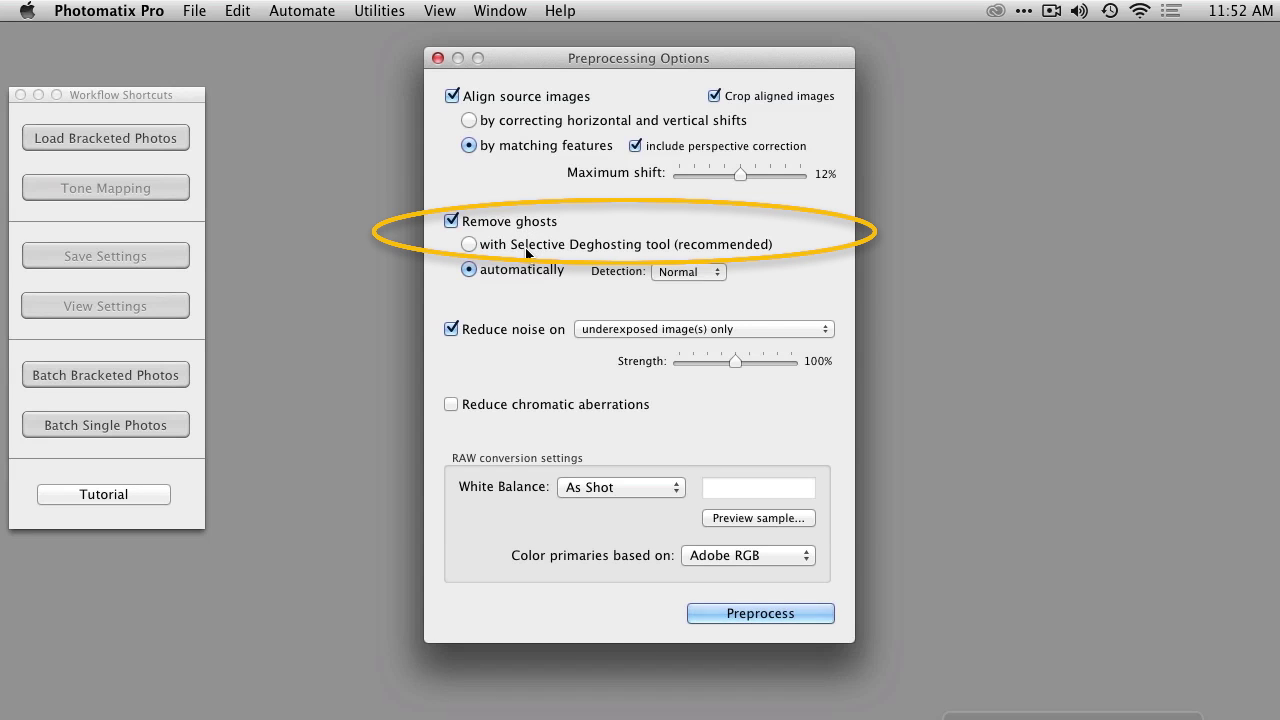
left_click(526, 248)
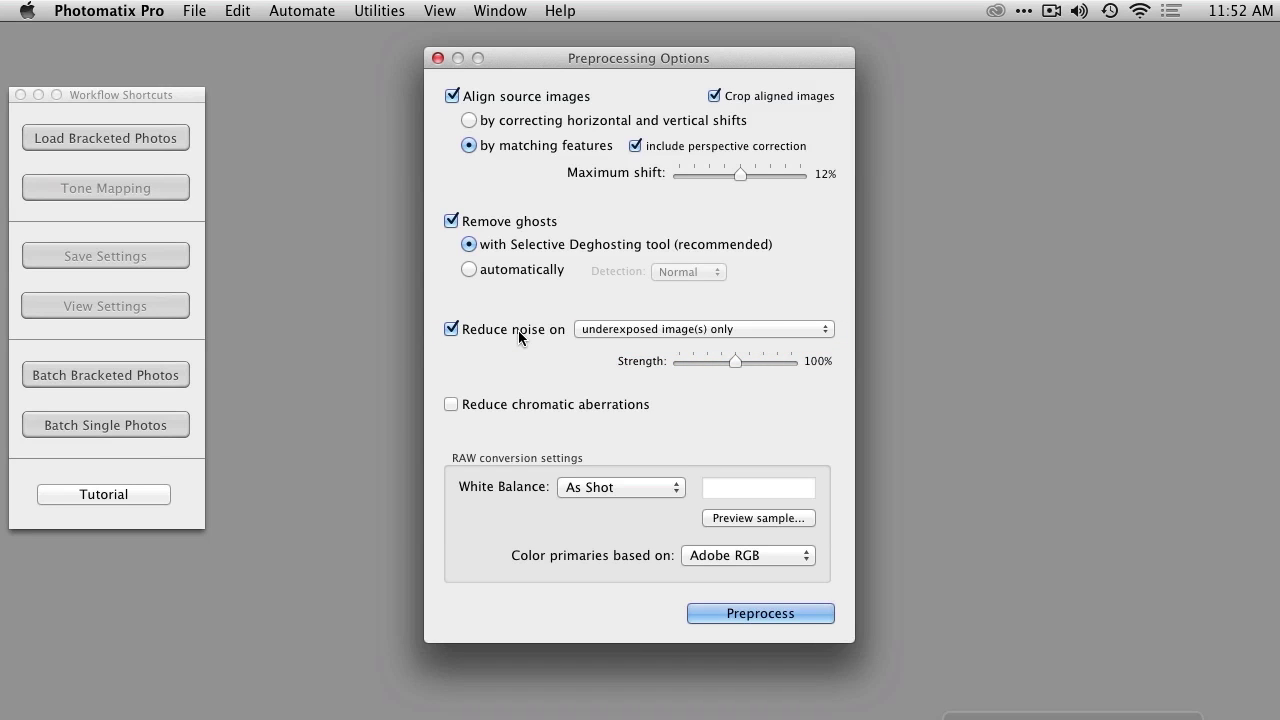
left_click(630, 330)
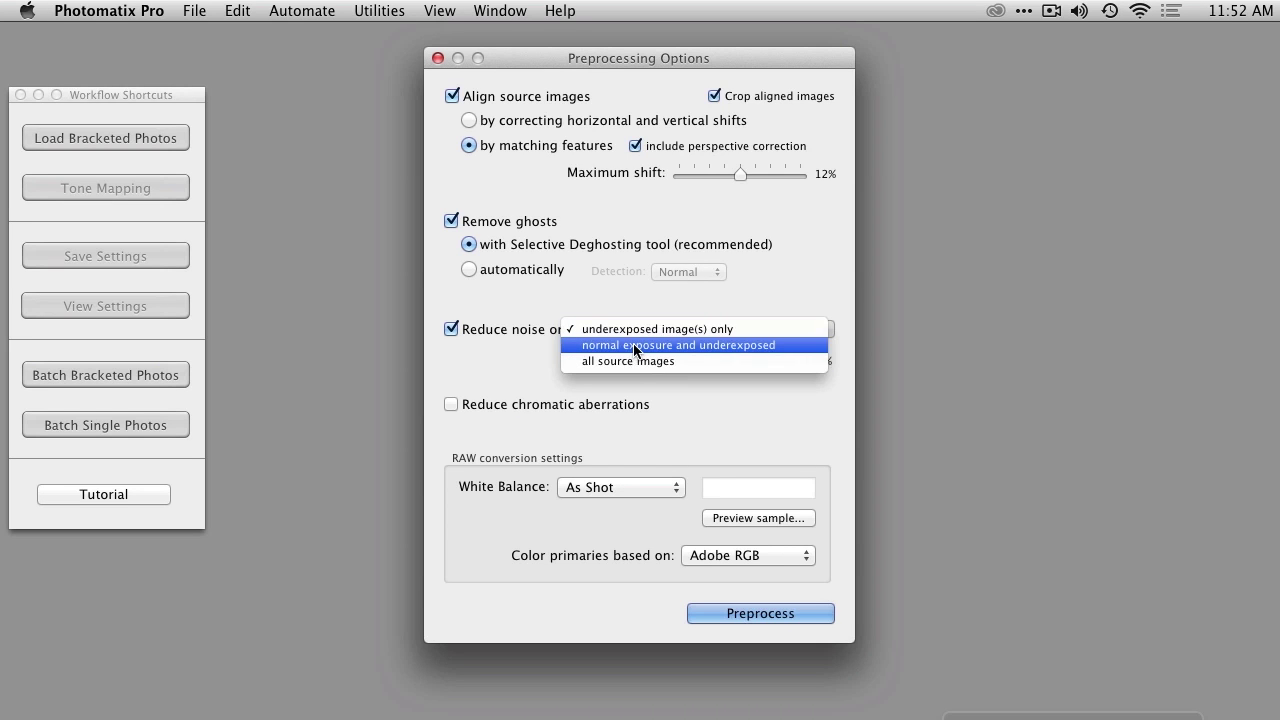
Apply noise reduction to all source images, reduce chromatic aberrations, and run Preprocess
left_click(630, 361)
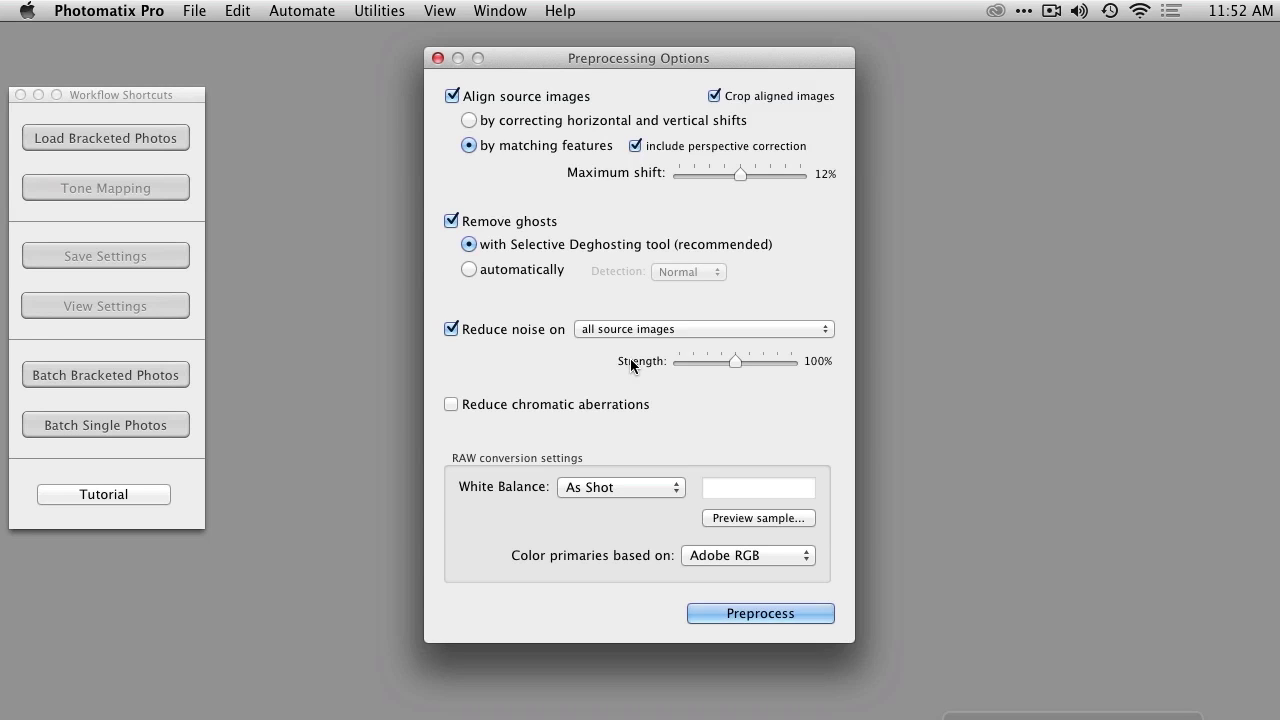
left_click(599, 406)
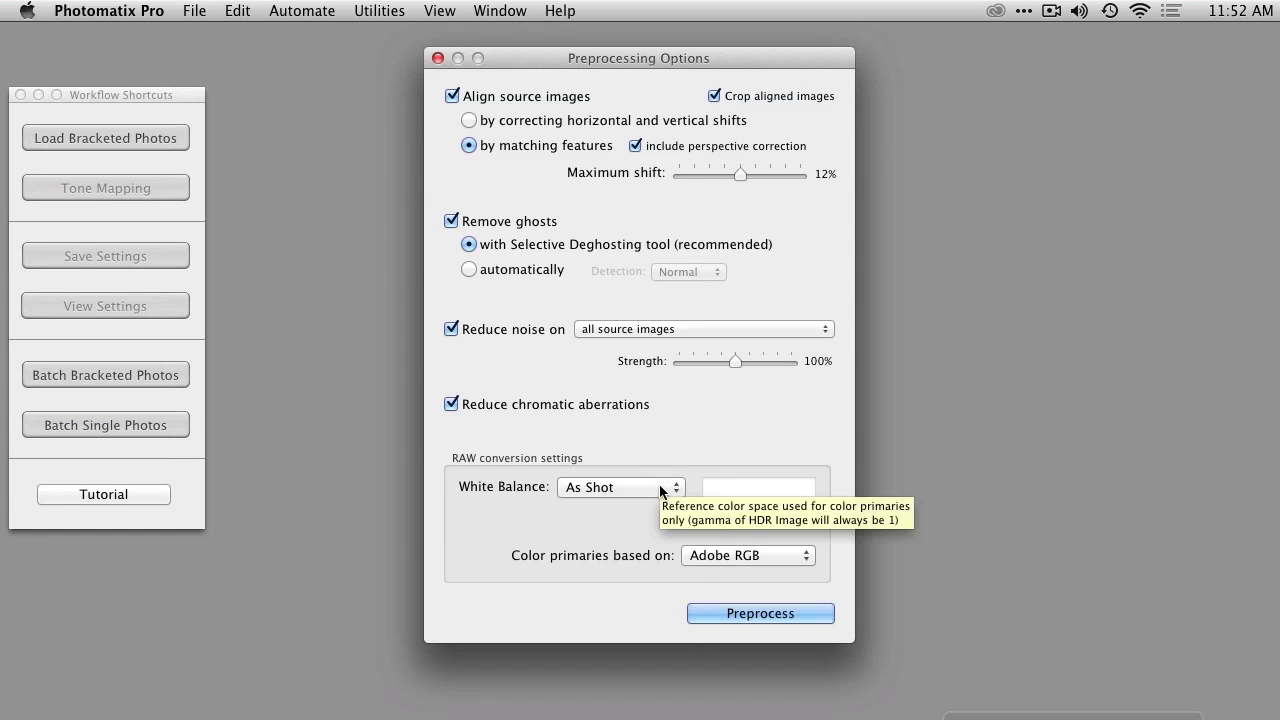
left_click(722, 615)
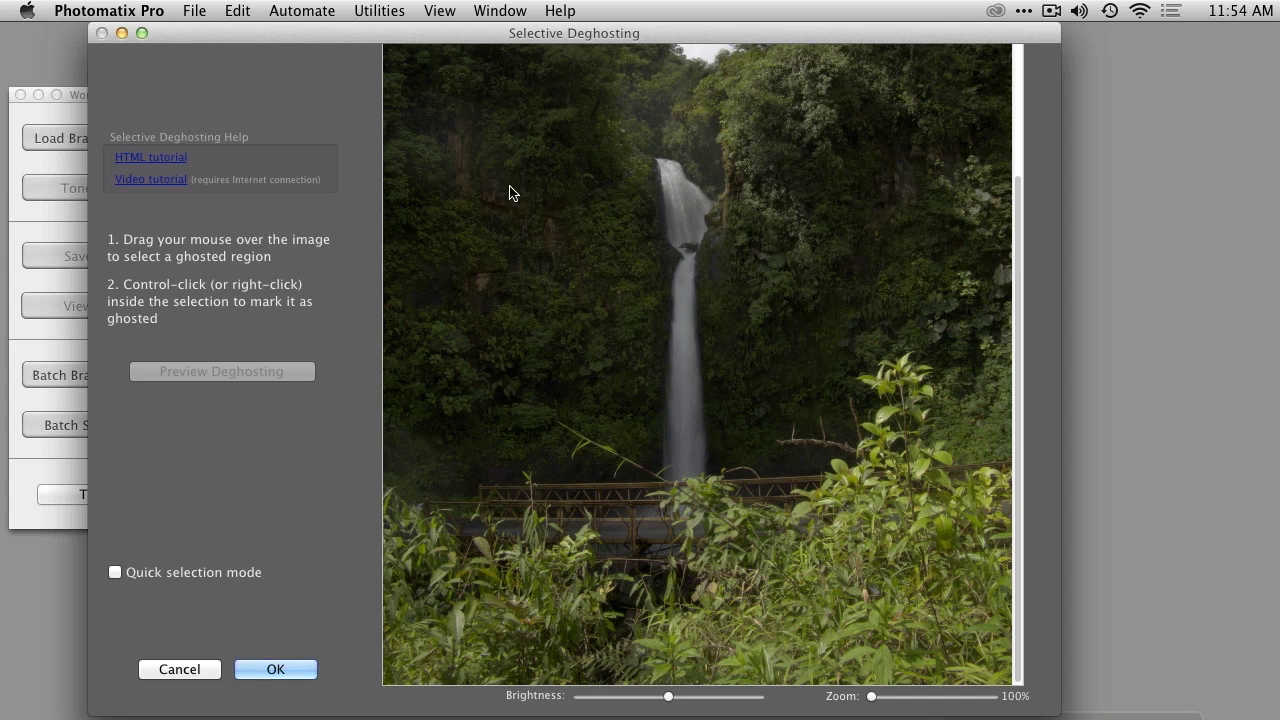
Lasso the cloudy sky above the waterfall and mark it as a ghosted area
left_click_drag(1017, 262, 1010, 80)
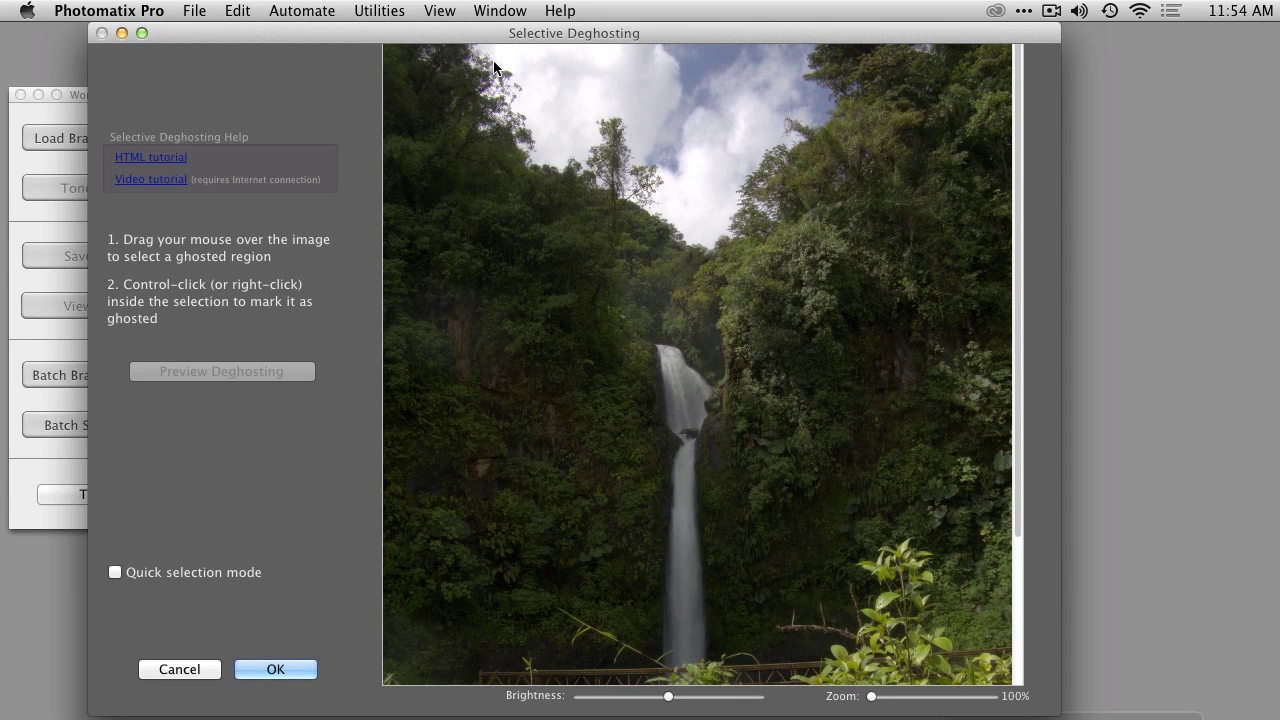
left_click_drag(560, 88, 762, 98)
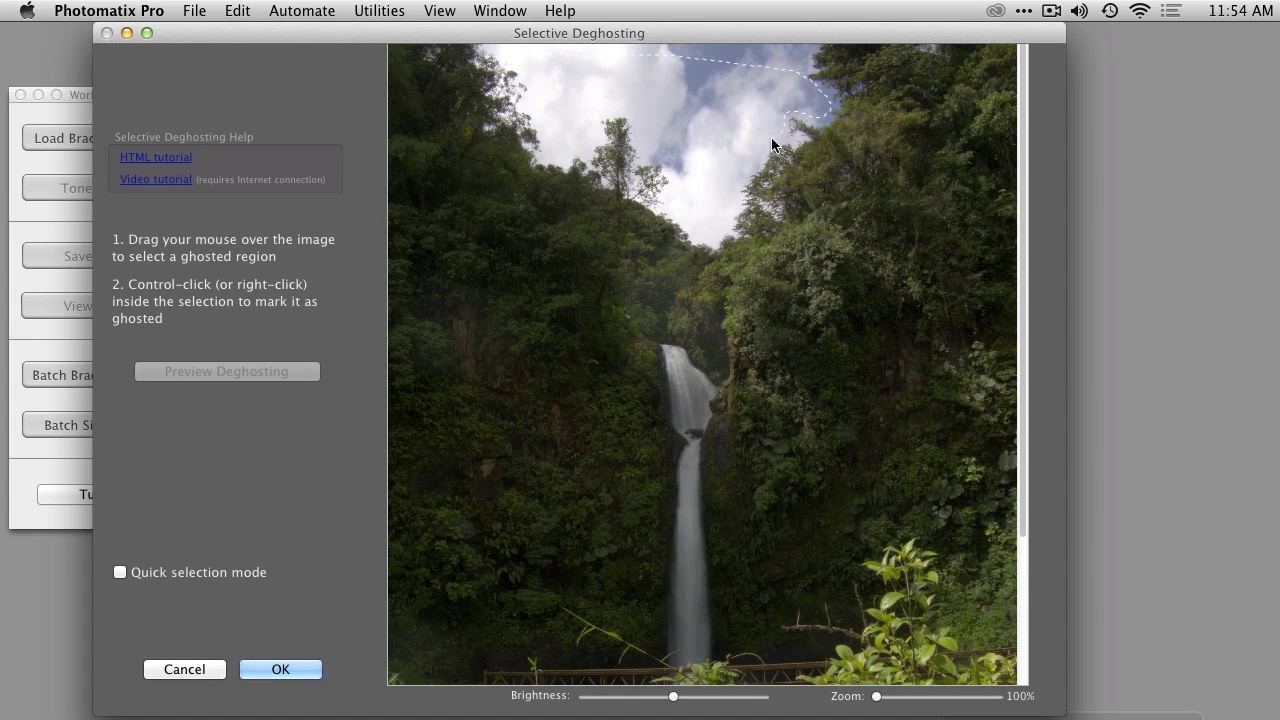
left_click_drag(772, 145, 728, 215)
mouse_move(638, 165)
left_mouse_down()
mouse_move(567, 163)
mouse_move(487, 105)
mouse_move(474, 76)
mouse_move(506, 40)
left_mouse_up()
mouse_move(819, 52)
left_mouse_down()
mouse_move(838, 110)
mouse_move(735, 237)
mouse_move(693, 242)
mouse_move(580, 168)
left_mouse_up()
right_click(587, 113)
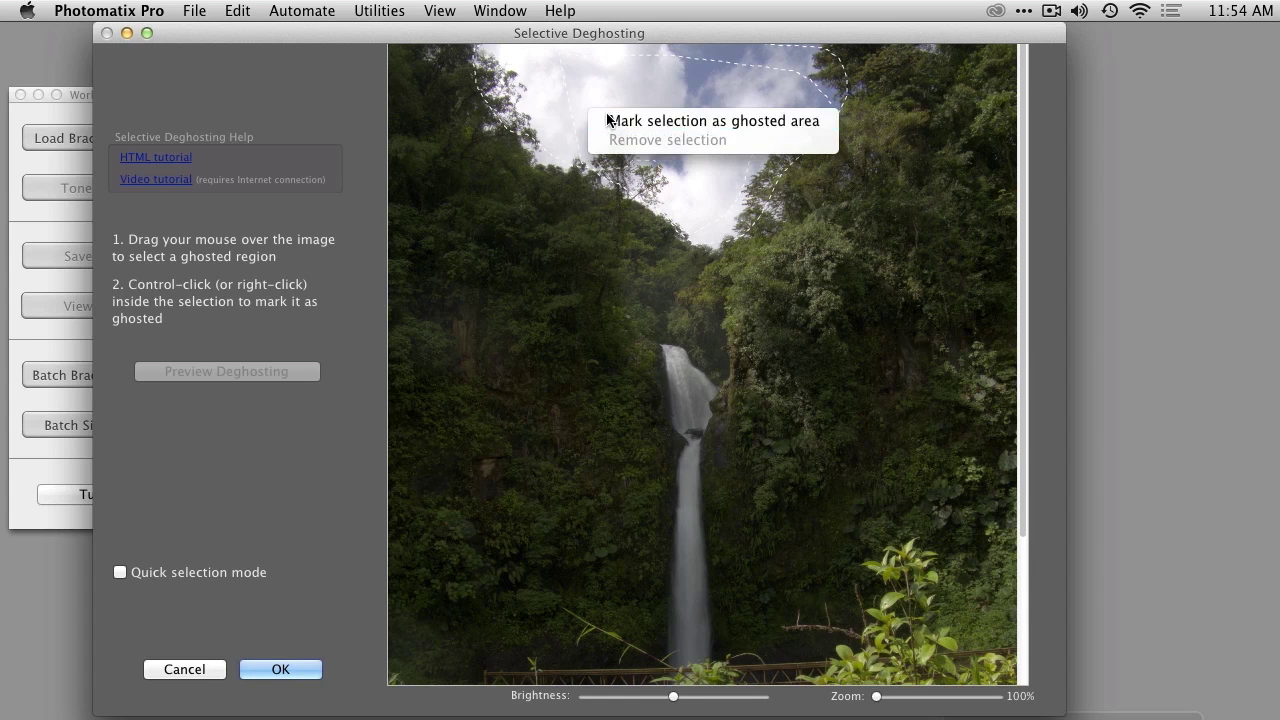
left_click(607, 120)
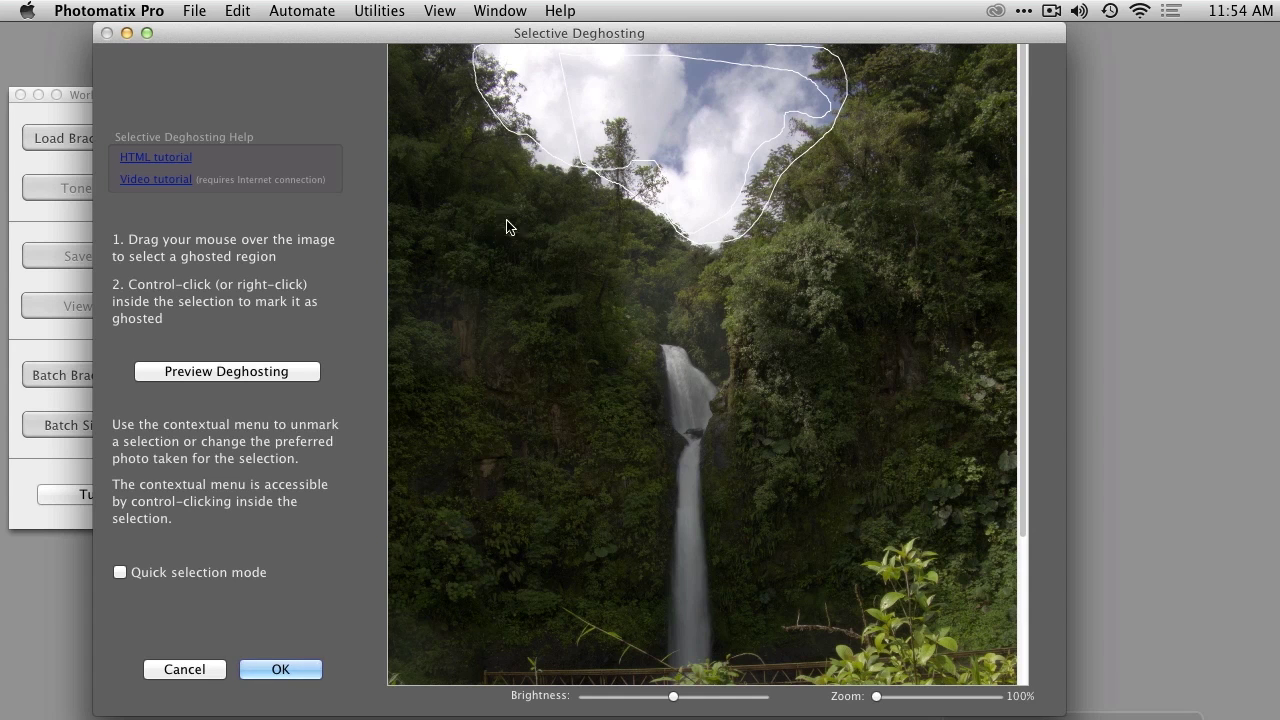
Preview the deghosted result and accept it to continue the merge
left_click(302, 370)
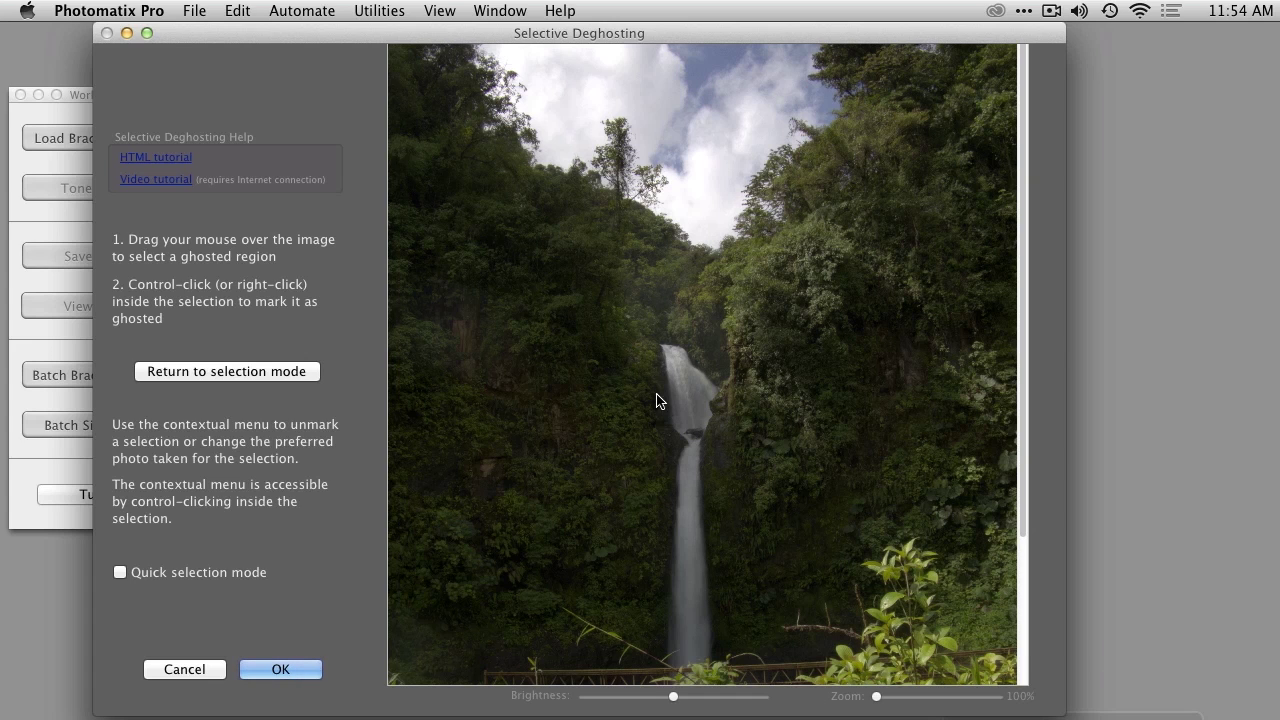
scroll(660, 392, "down", 5)
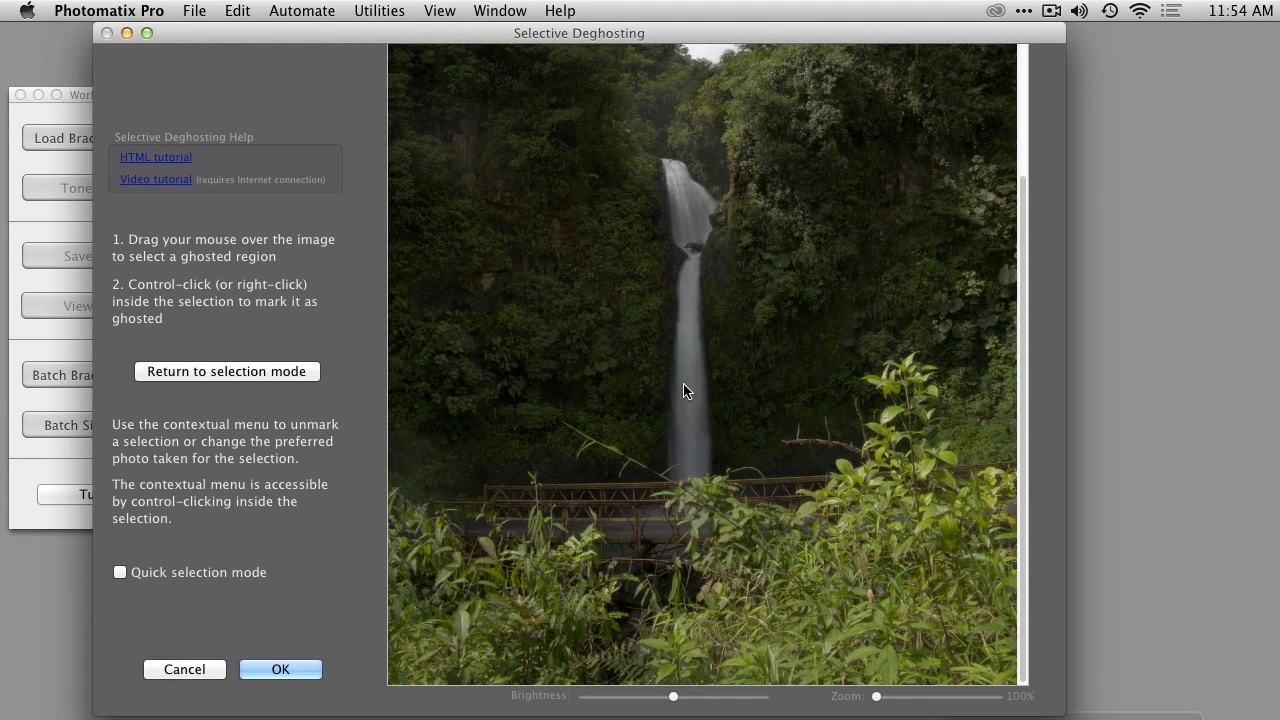
left_click(280, 675)
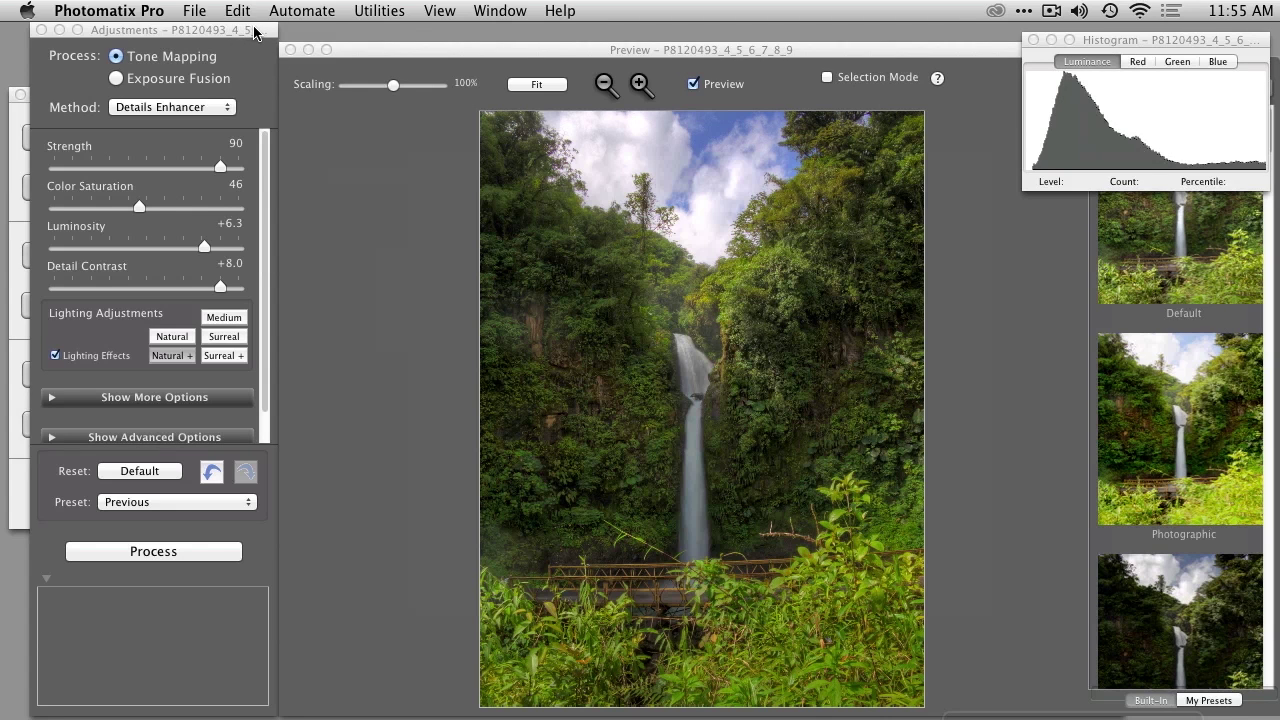
left_click_drag(254, 32, 240, 32)
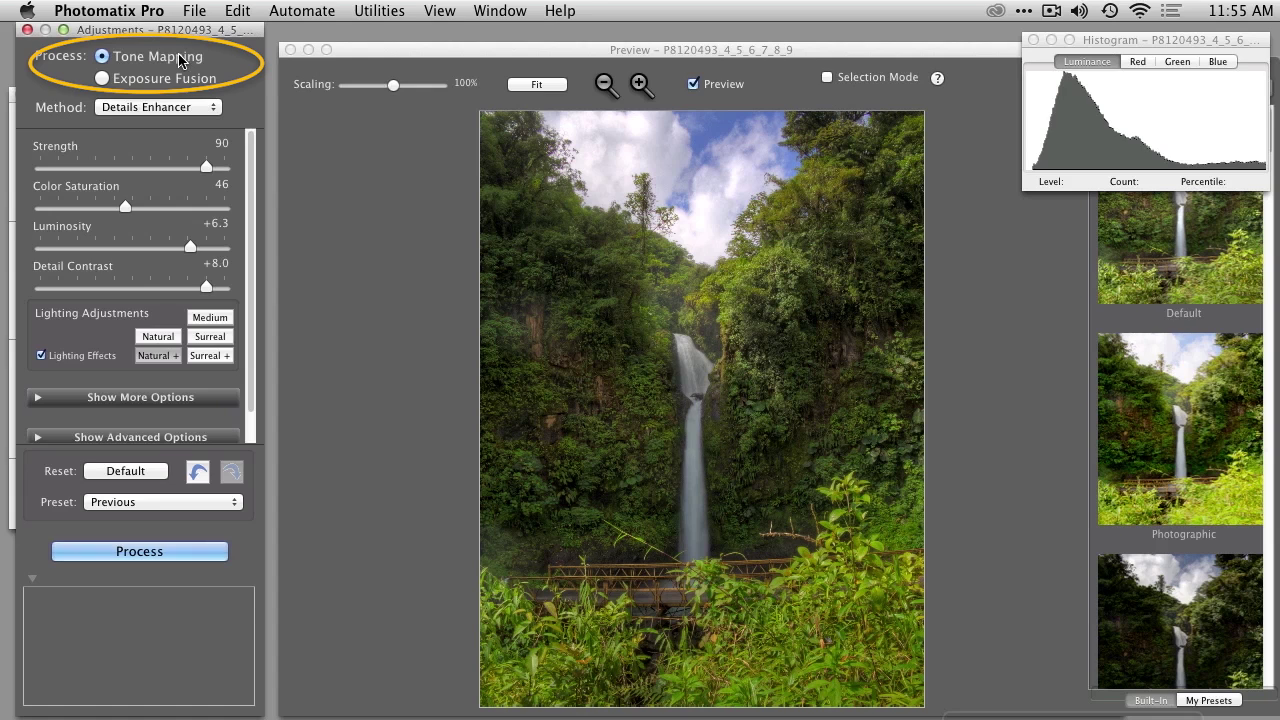
left_click(201, 108)
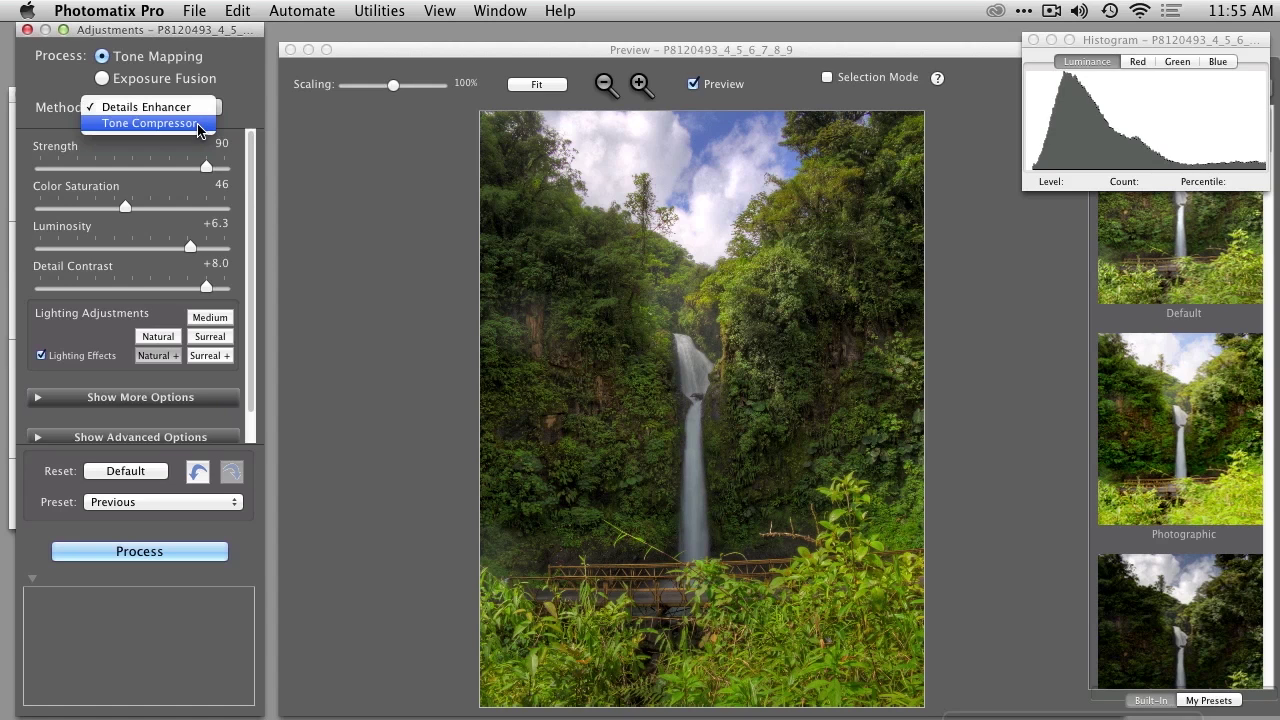
left_click(206, 80)
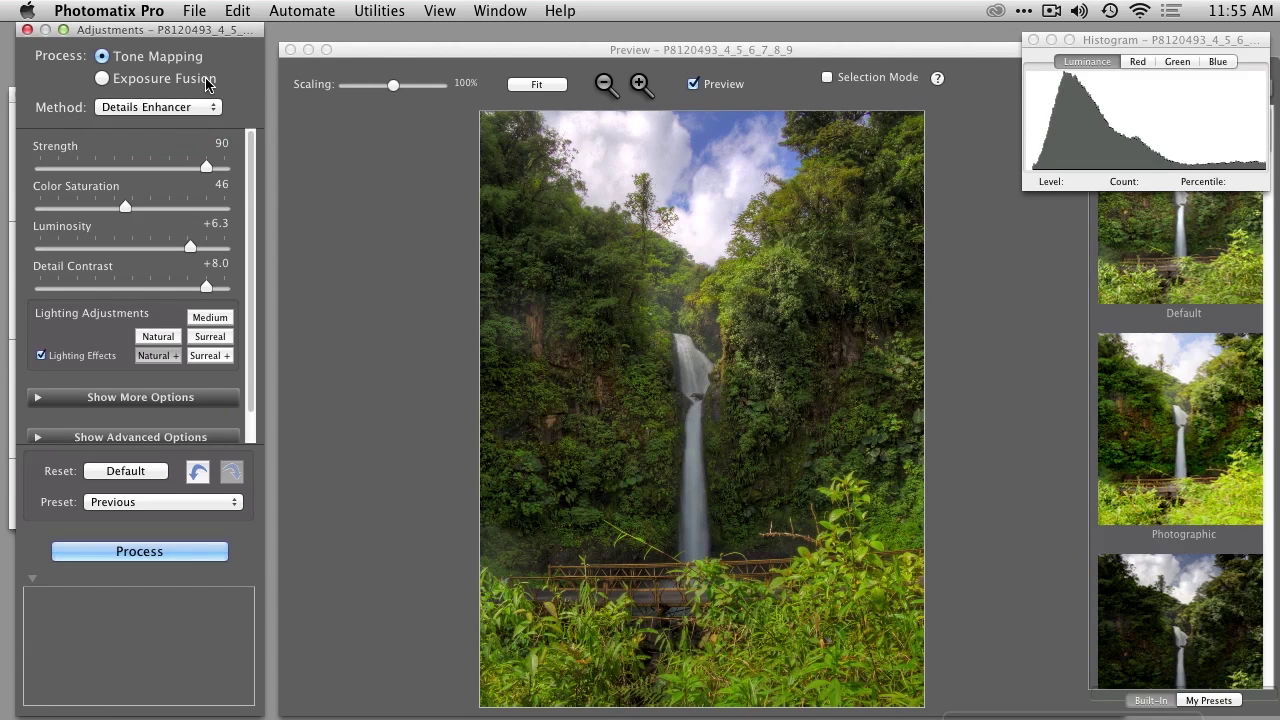
Try Exposure Fusion and the Default preset on the waterfall
left_click(206, 80)
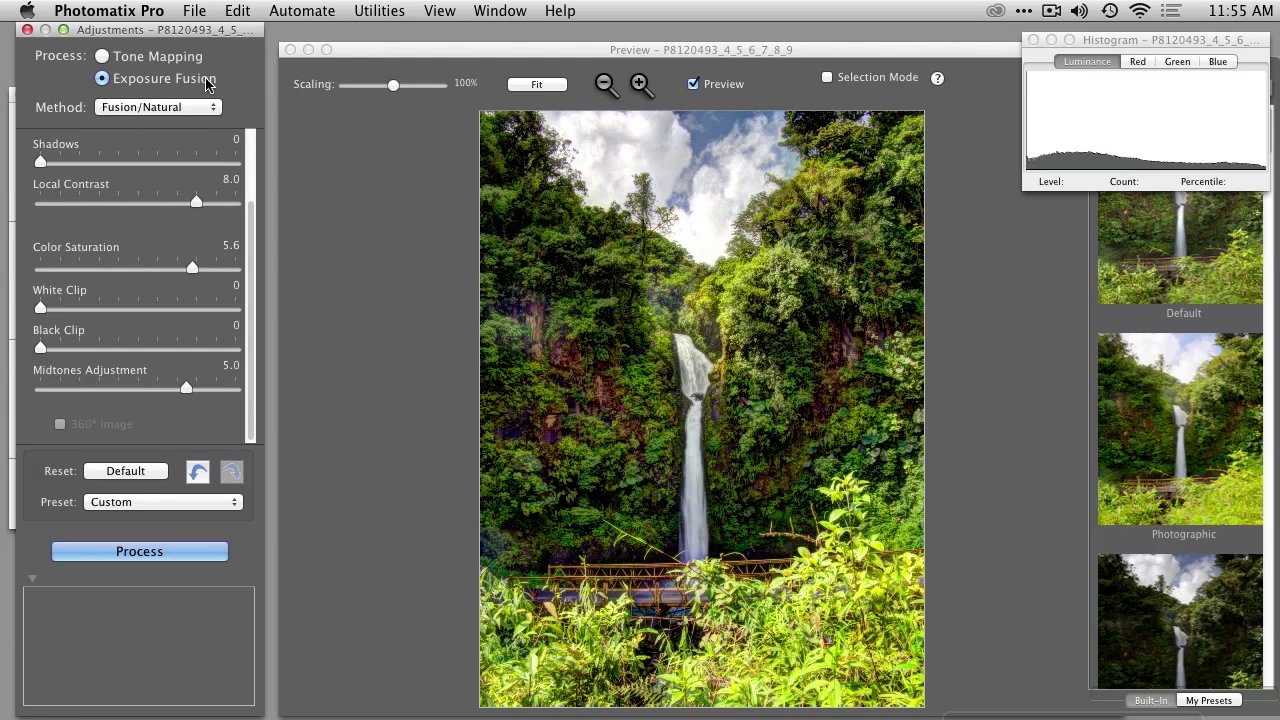
left_click(1196, 452)
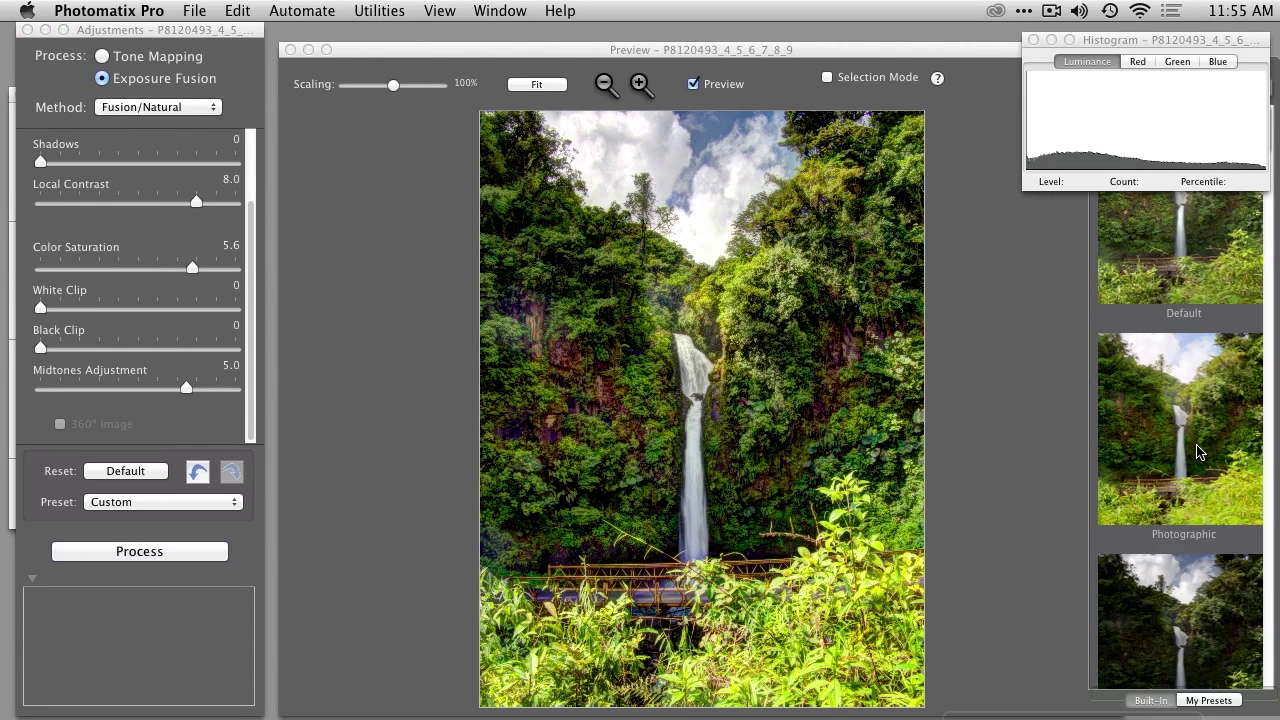
left_click(1185, 265)
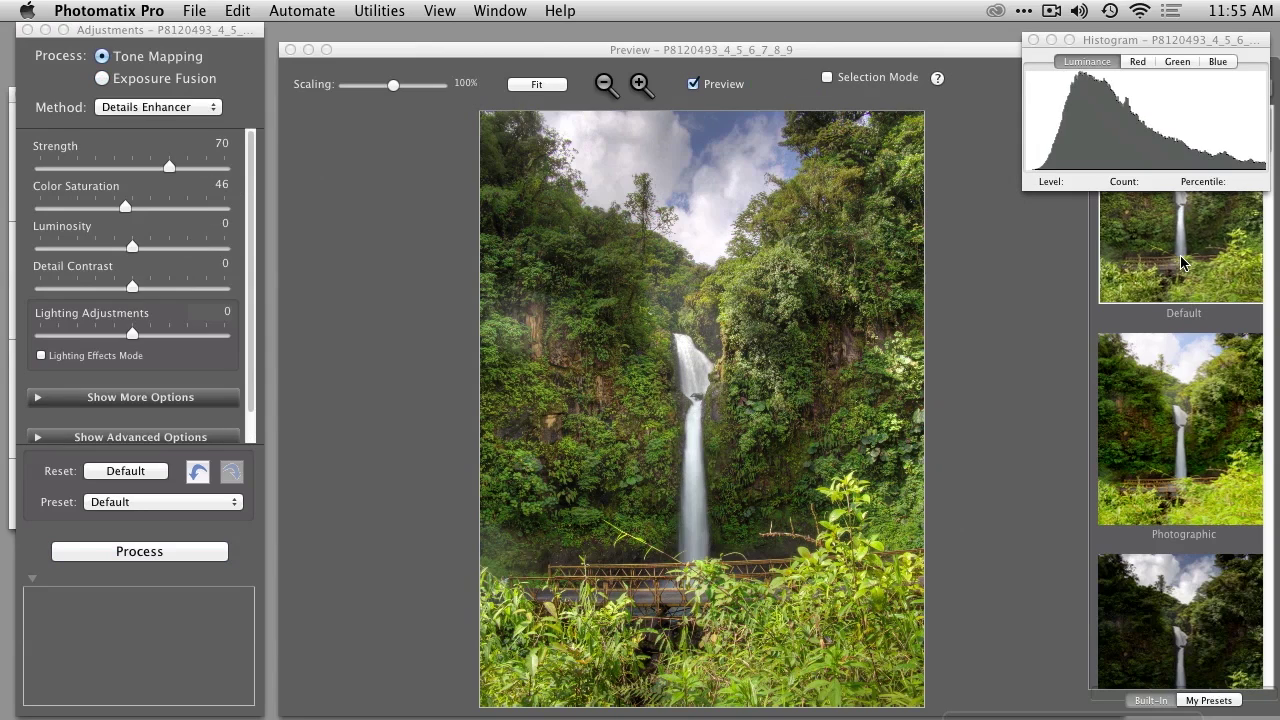
left_click_drag(1238, 40, 1082, 35)
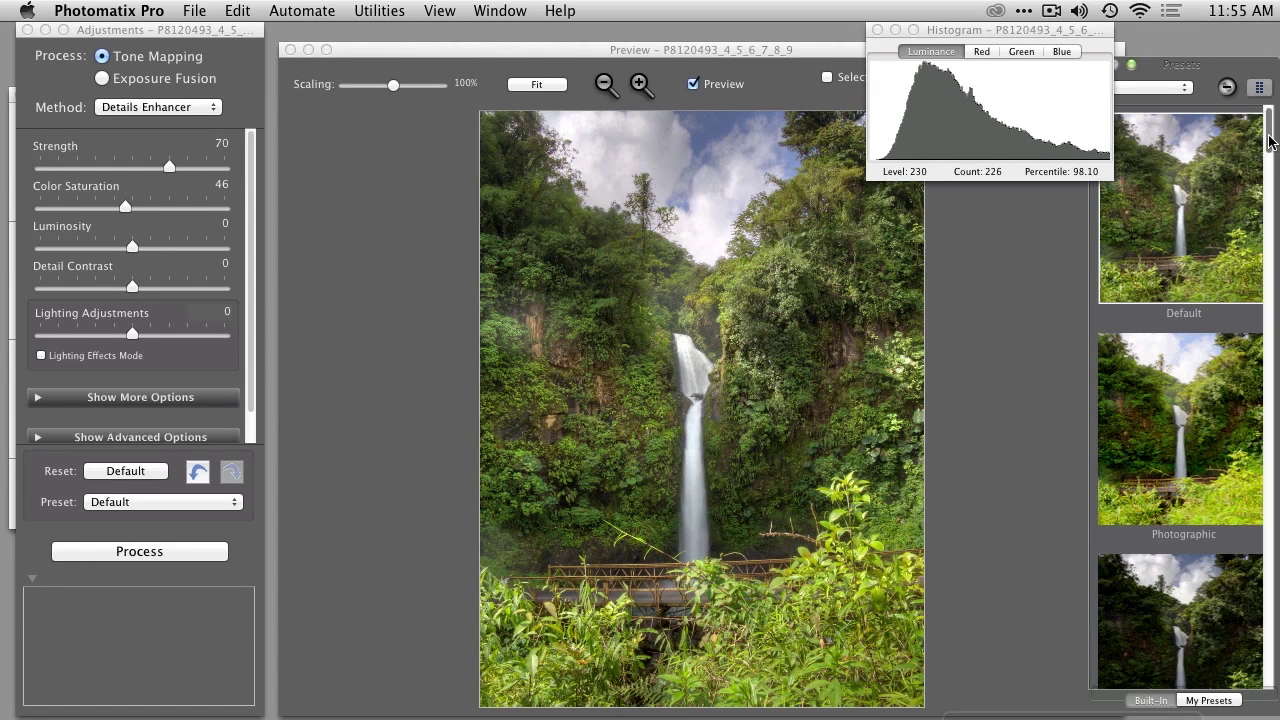
left_click_drag(1268, 131, 1266, 182)
Try the Painterly, Painterly 2 and Painterly 5 presets, then apply Enhanced
left_click(1177, 365)
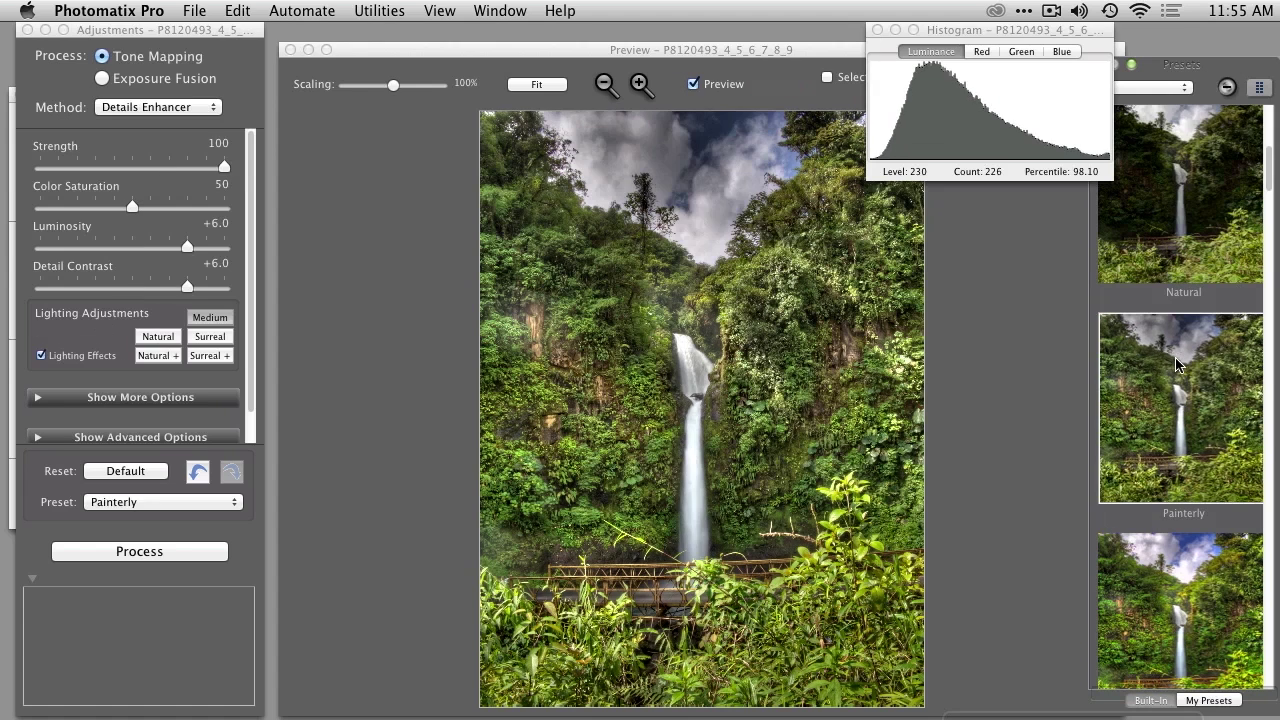
left_click(1199, 607)
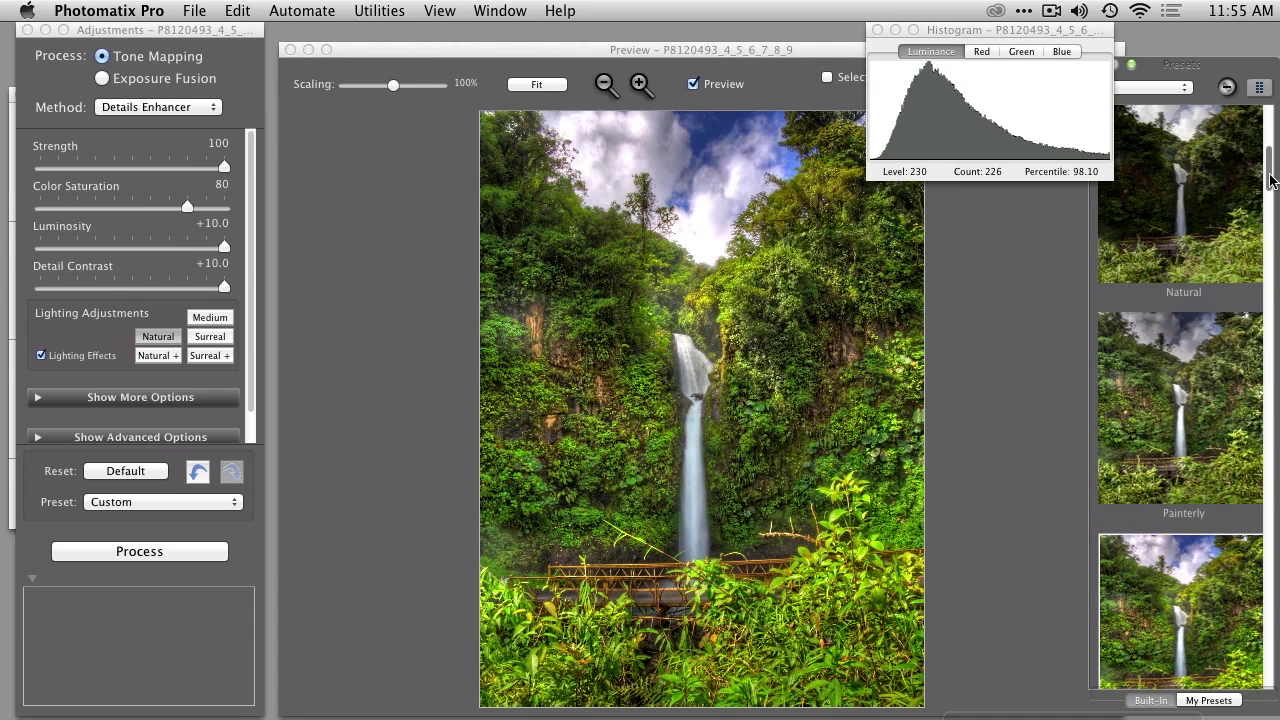
left_click_drag(1268, 176, 1268, 244)
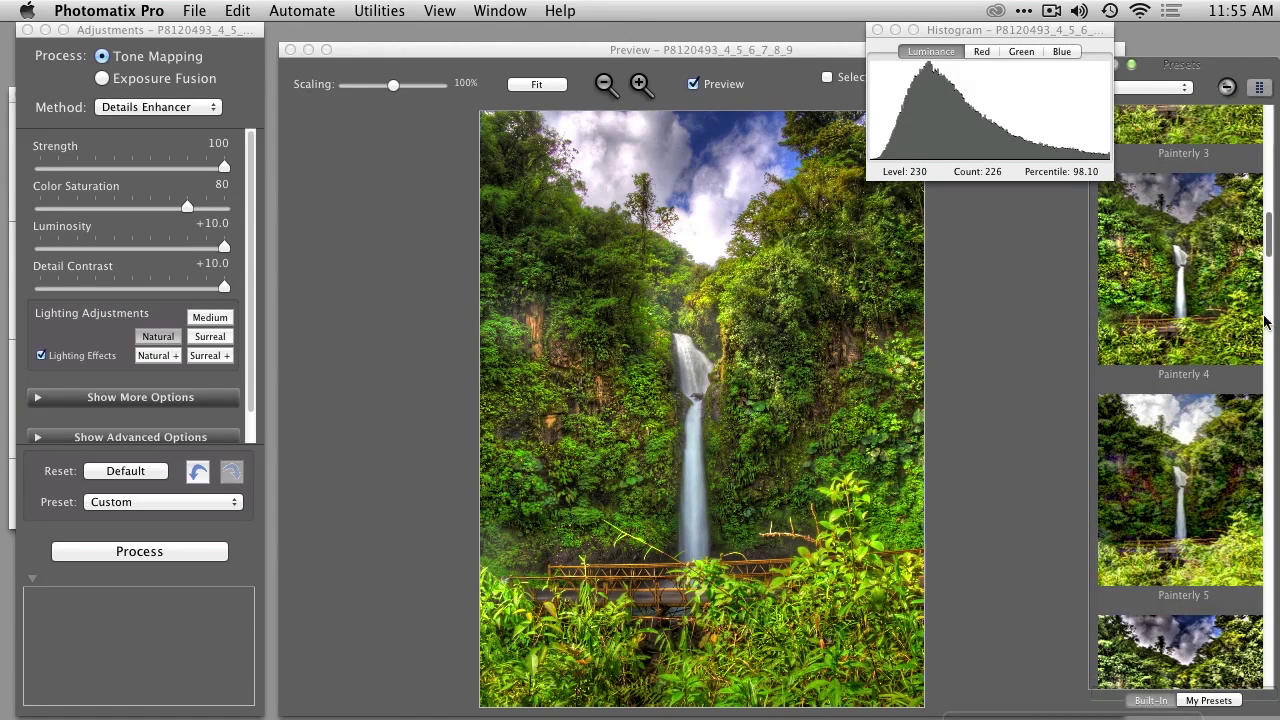
left_click(1196, 558)
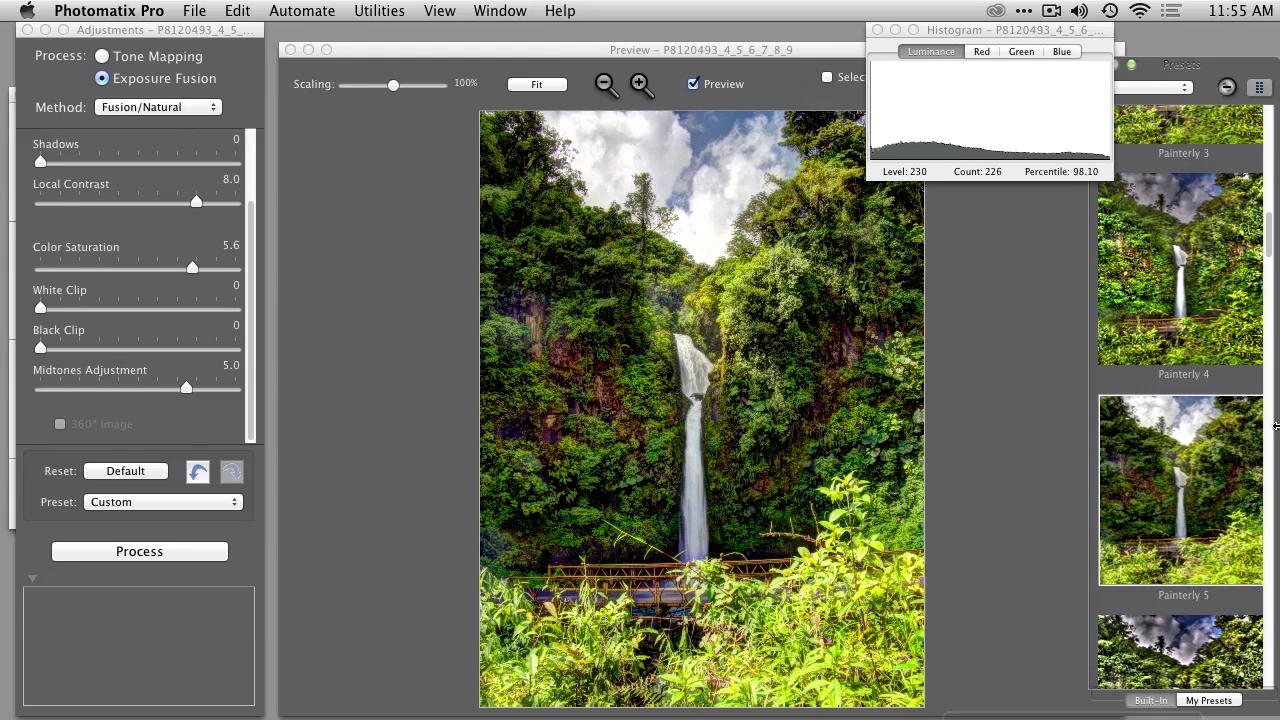
scroll(1266, 288, "down", 10)
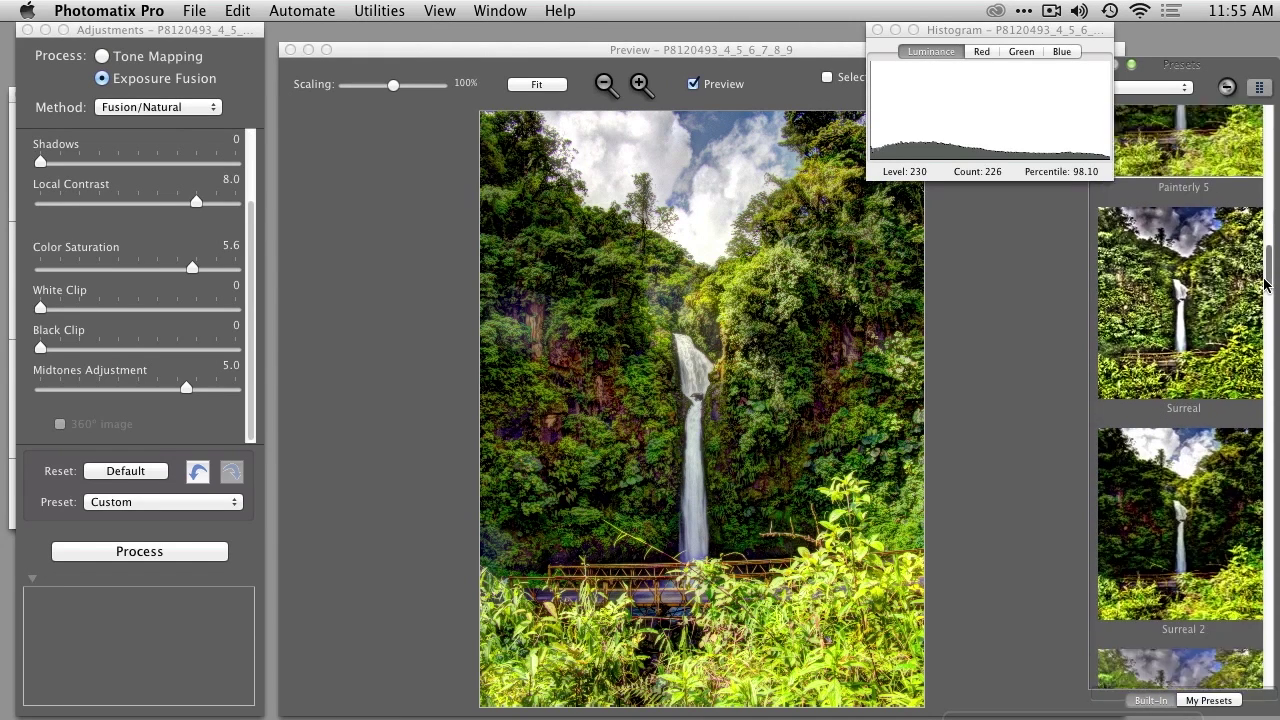
left_click_drag(1266, 288, 1267, 408)
left_click(1198, 381)
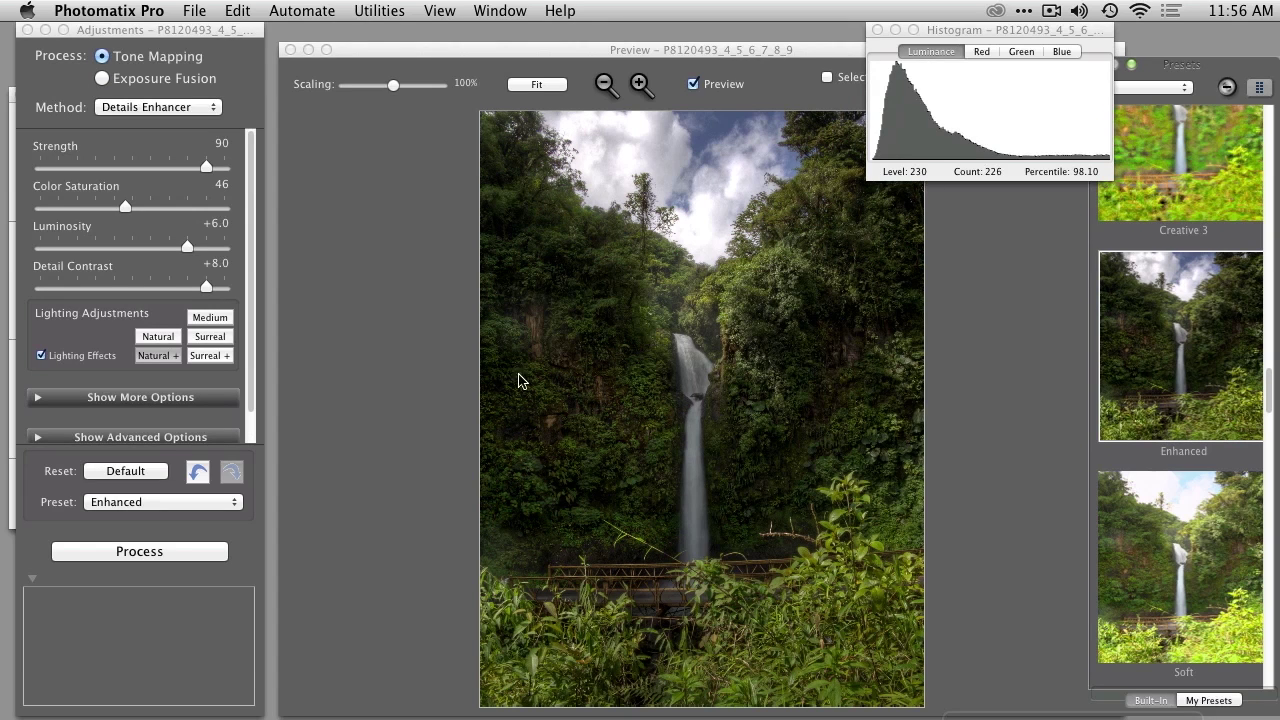
mouse_move(190, 248)
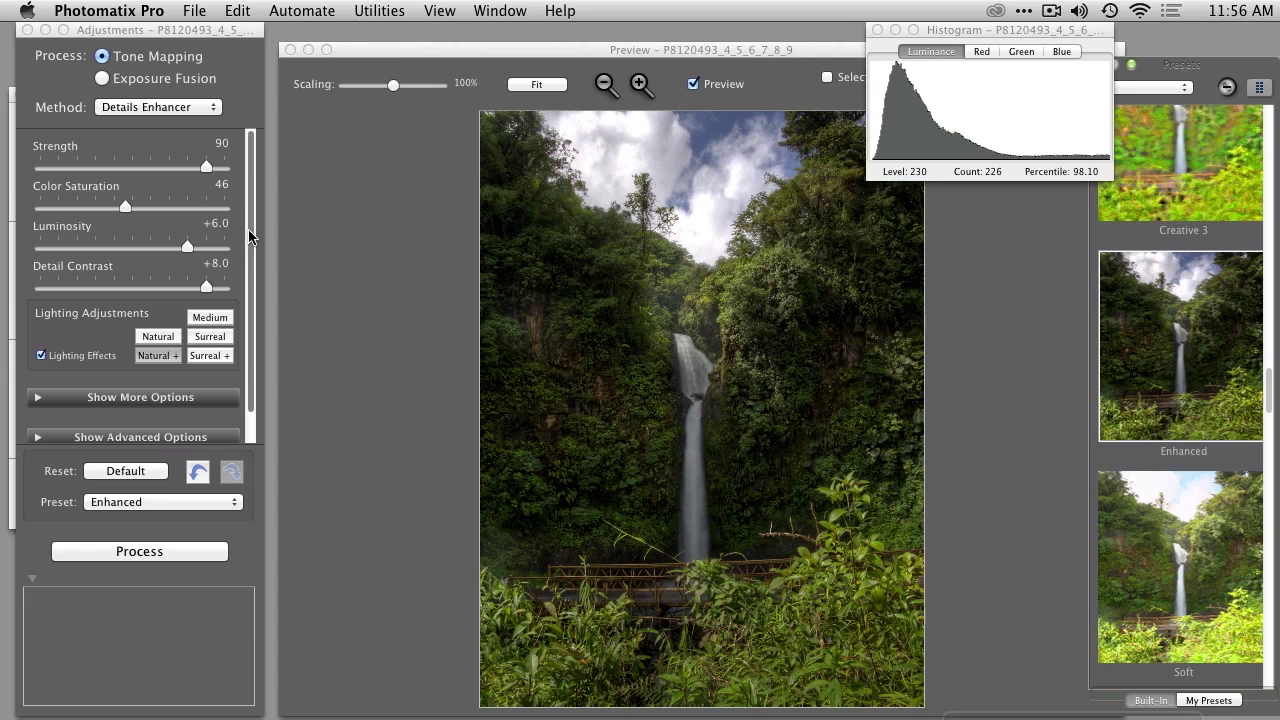
Under More Options, set Gamma 0.79, Smooth Highlights 17 and Black Point 0.126%
left_click(38, 397)
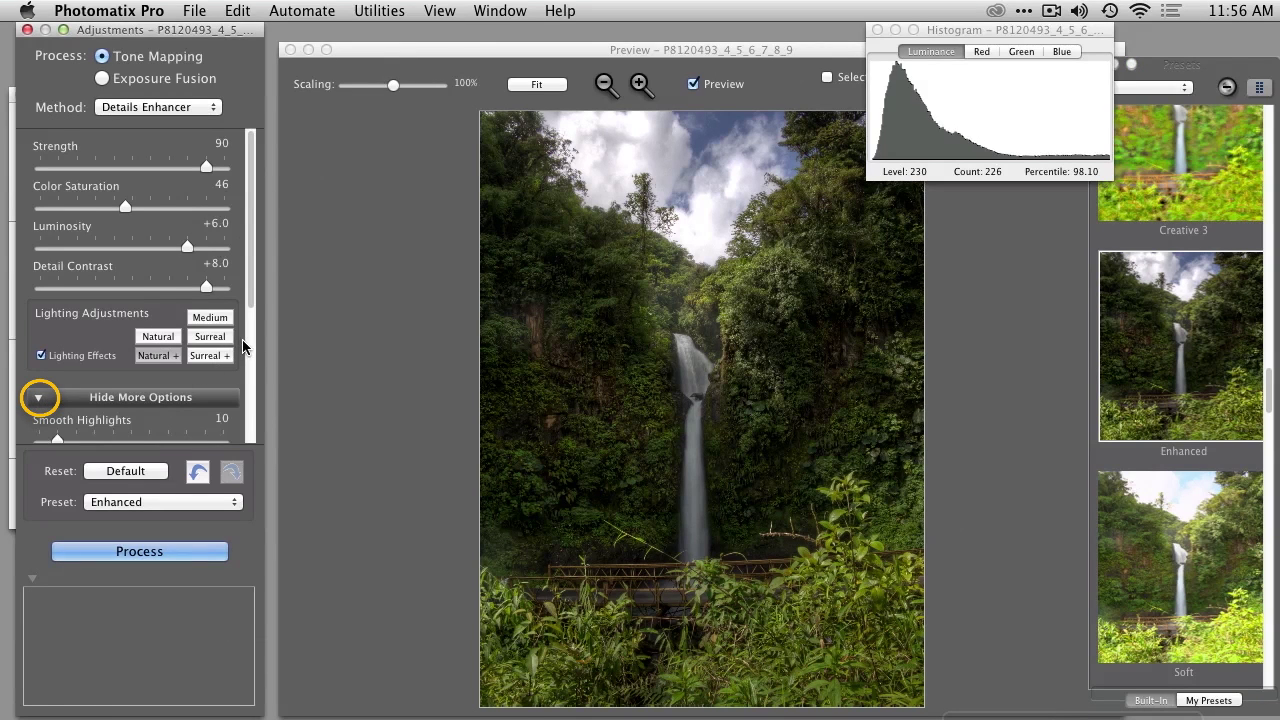
scroll(248, 347, "down", 4)
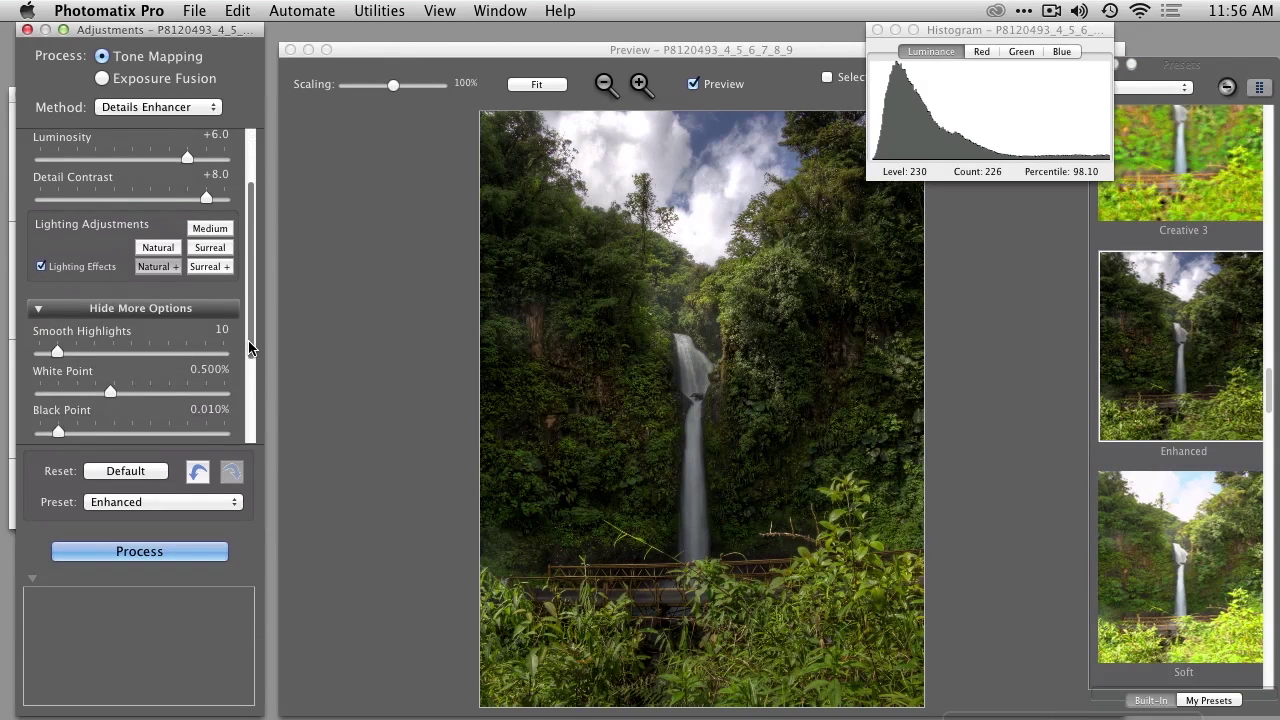
scroll(248, 347, "down", 4)
mouse_move(113, 390)
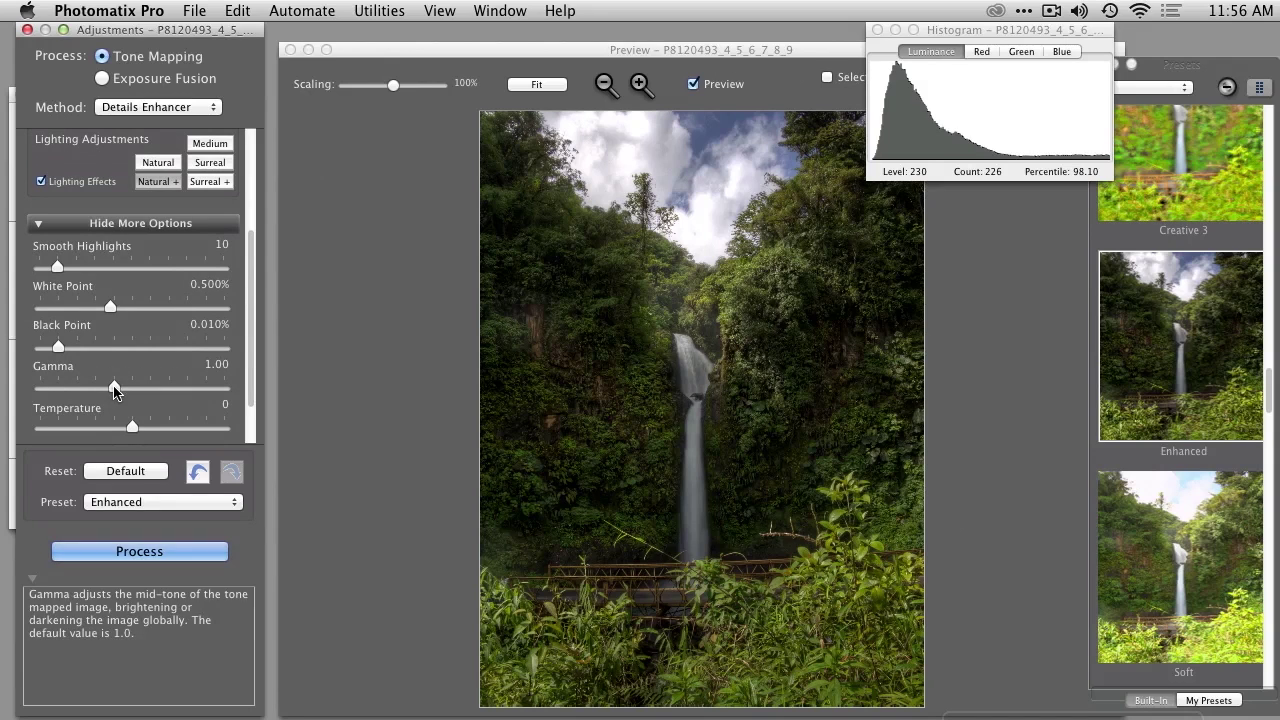
left_click_drag(113, 390, 139, 393)
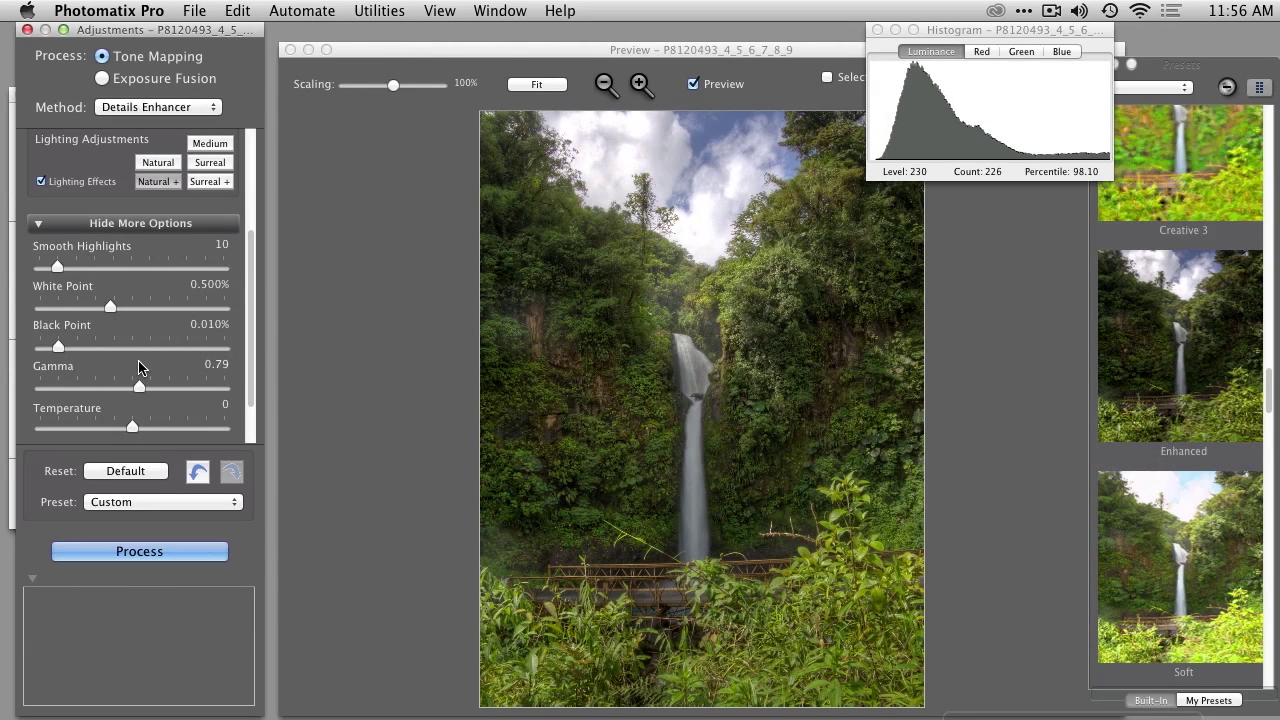
mouse_move(55, 270)
left_click_drag(55, 270, 70, 268)
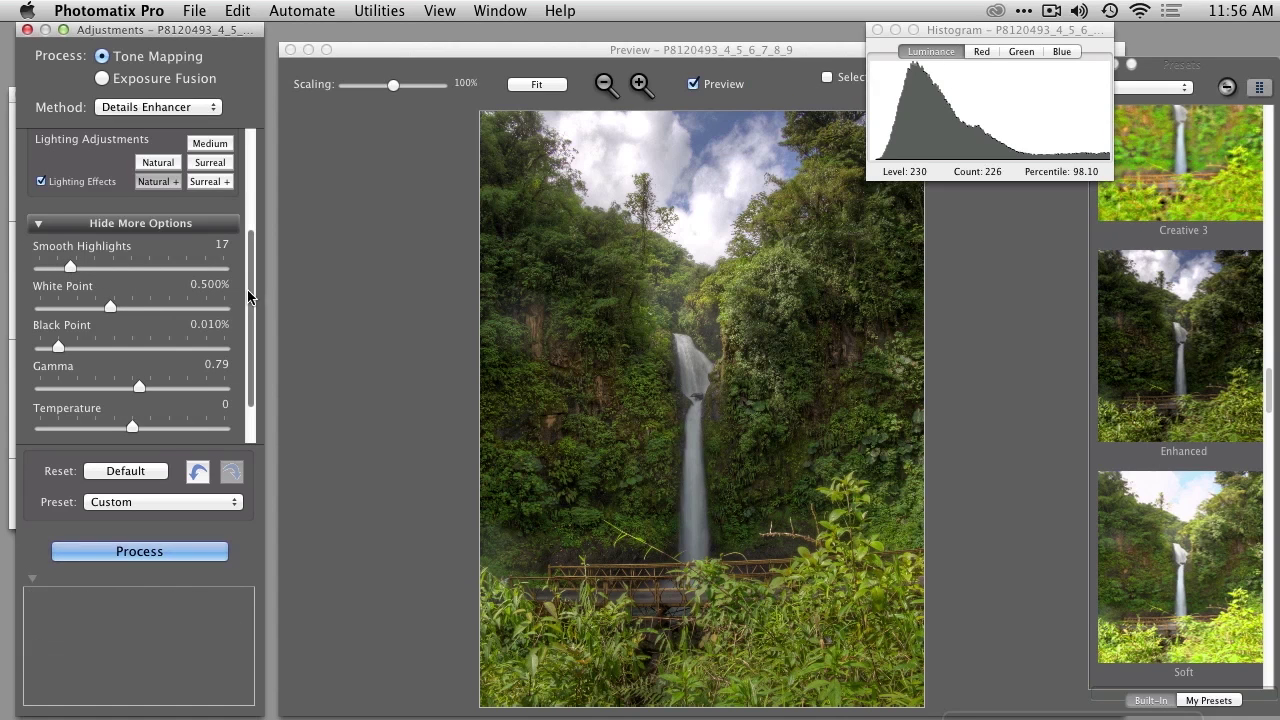
scroll(250, 330, "down", 3)
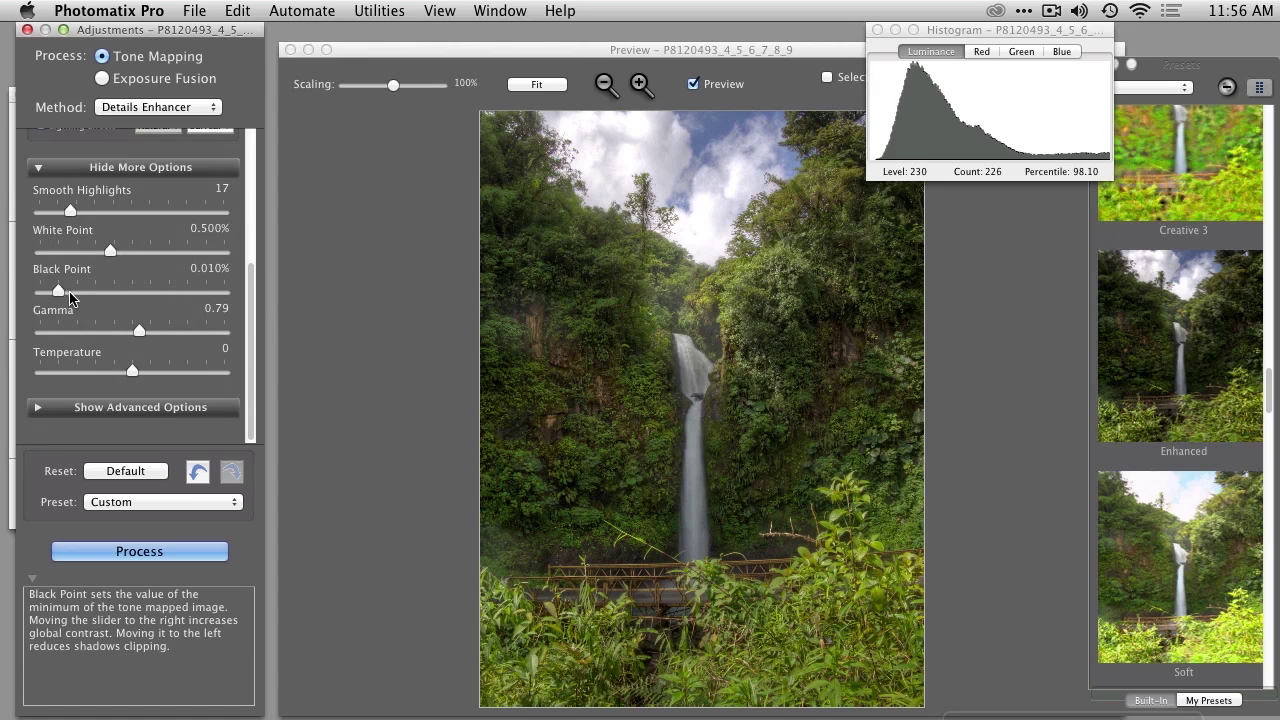
left_click_drag(60, 291, 86, 292)
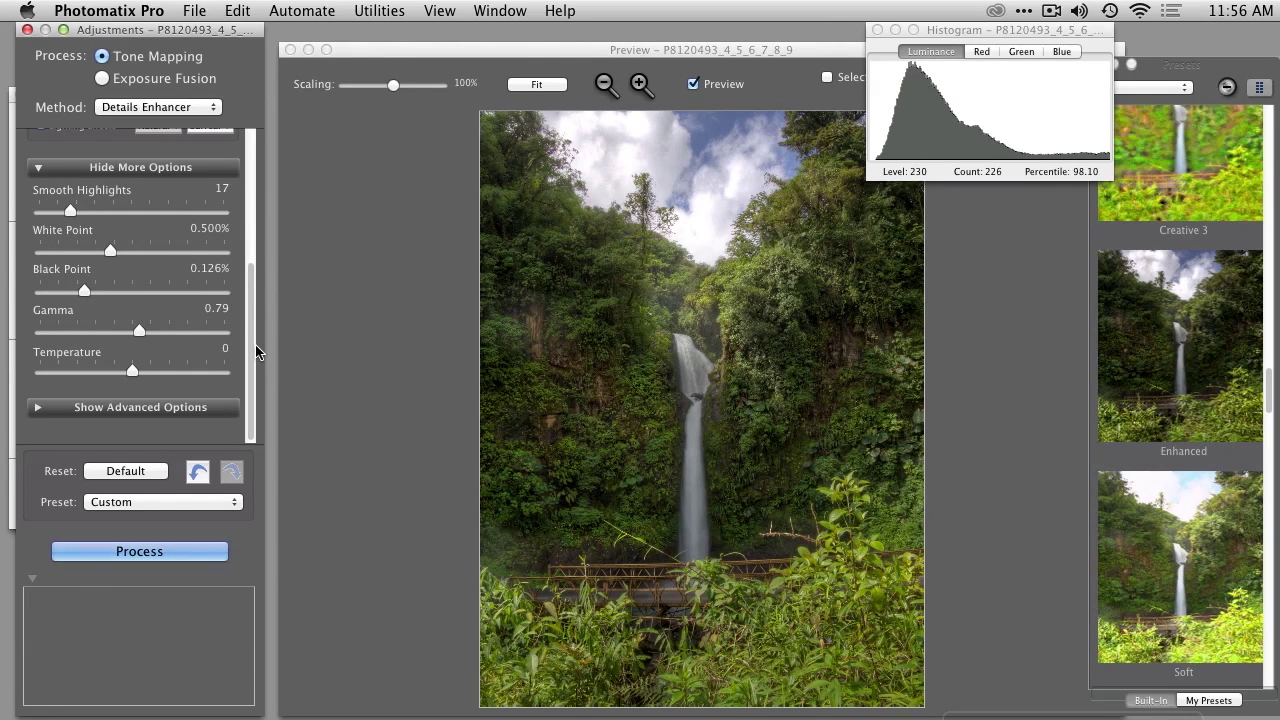
left_click(38, 407)
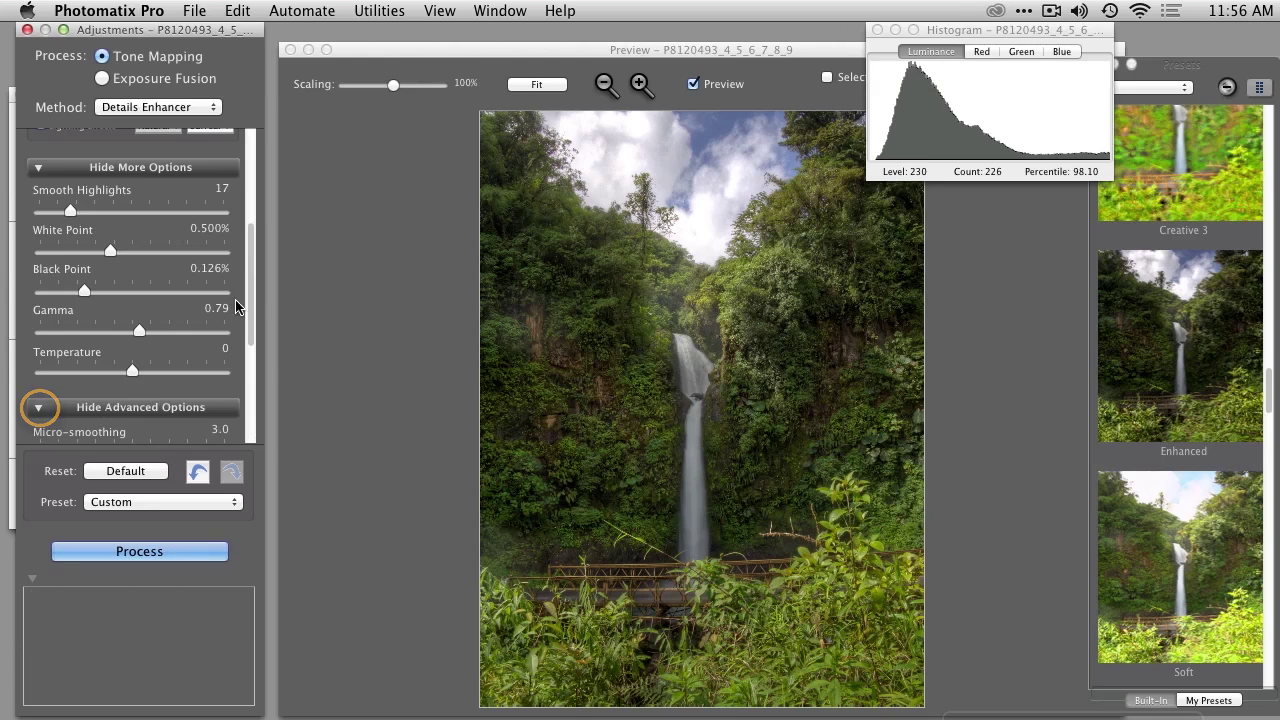
Set Shadows Smoothness to 20 and Micro-smoothing to 5.4, then process the tone mapping
left_click_drag(248, 294, 248, 398)
left_click(70, 346)
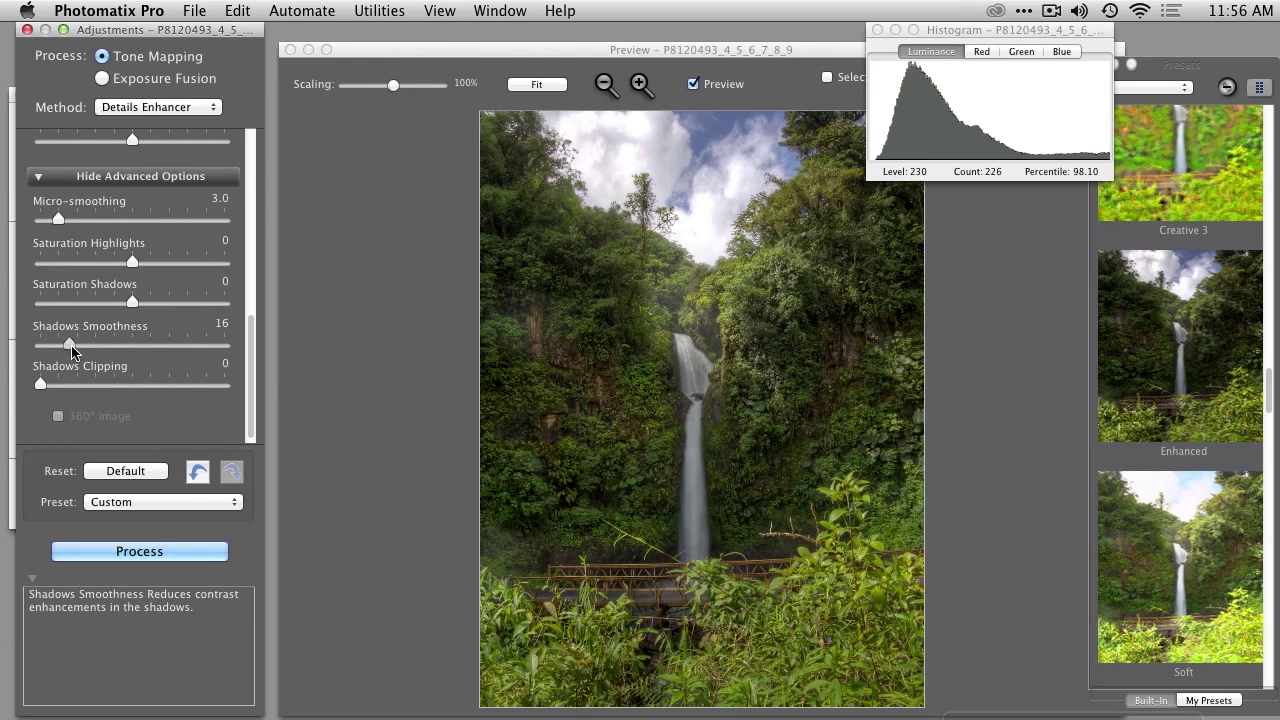
mouse_move(70, 346)
left_mouse_down()
mouse_move(94, 350)
mouse_move(78, 350)
left_mouse_up()
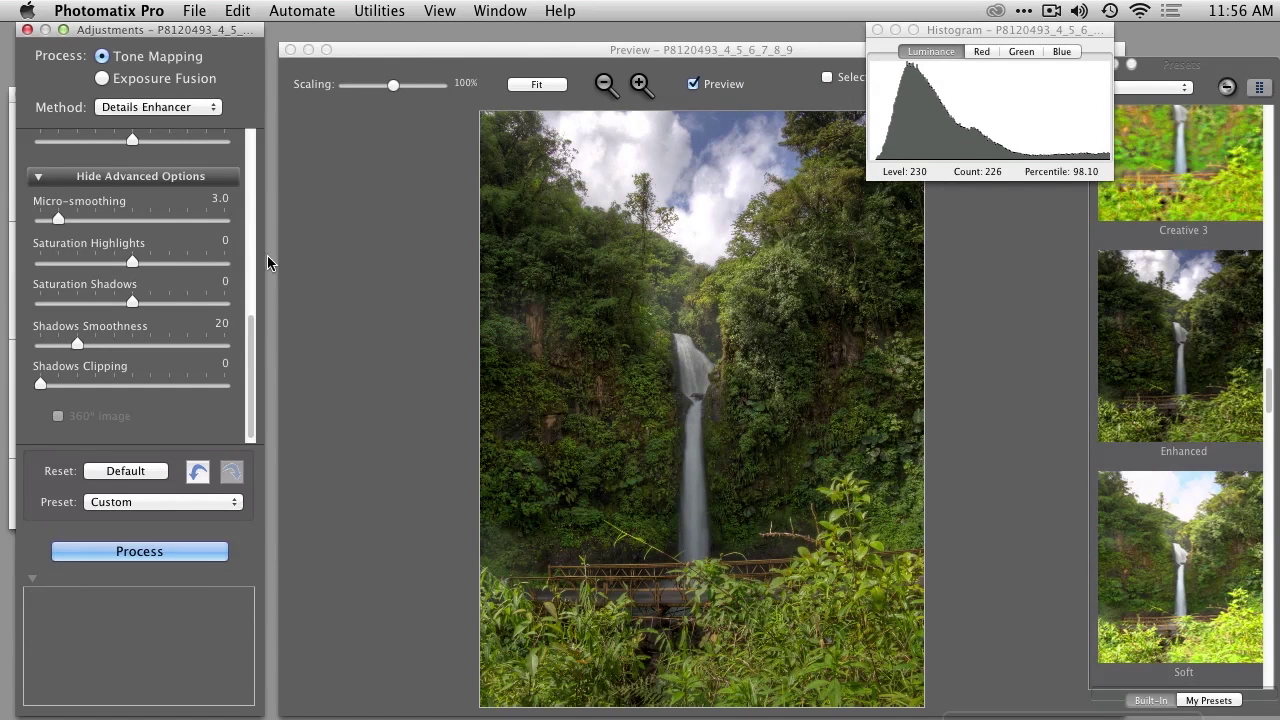
scroll(253, 330, "up", 3)
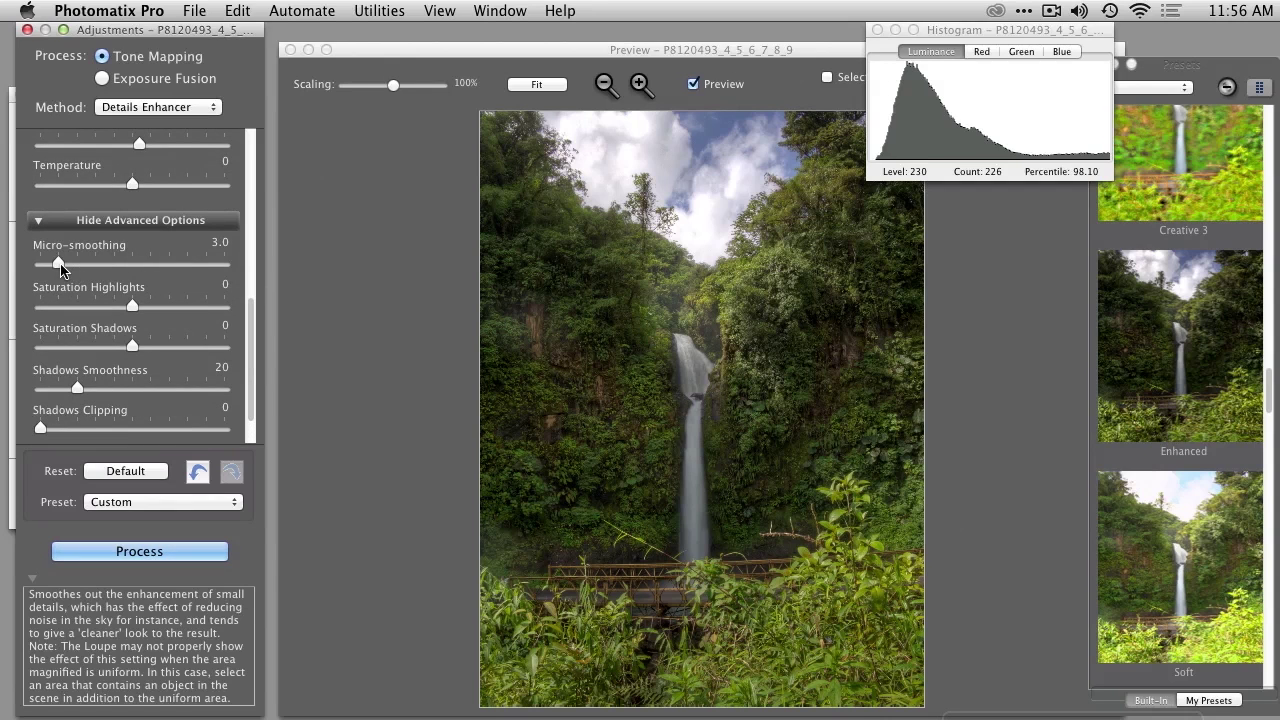
left_click_drag(59, 264, 74, 268)
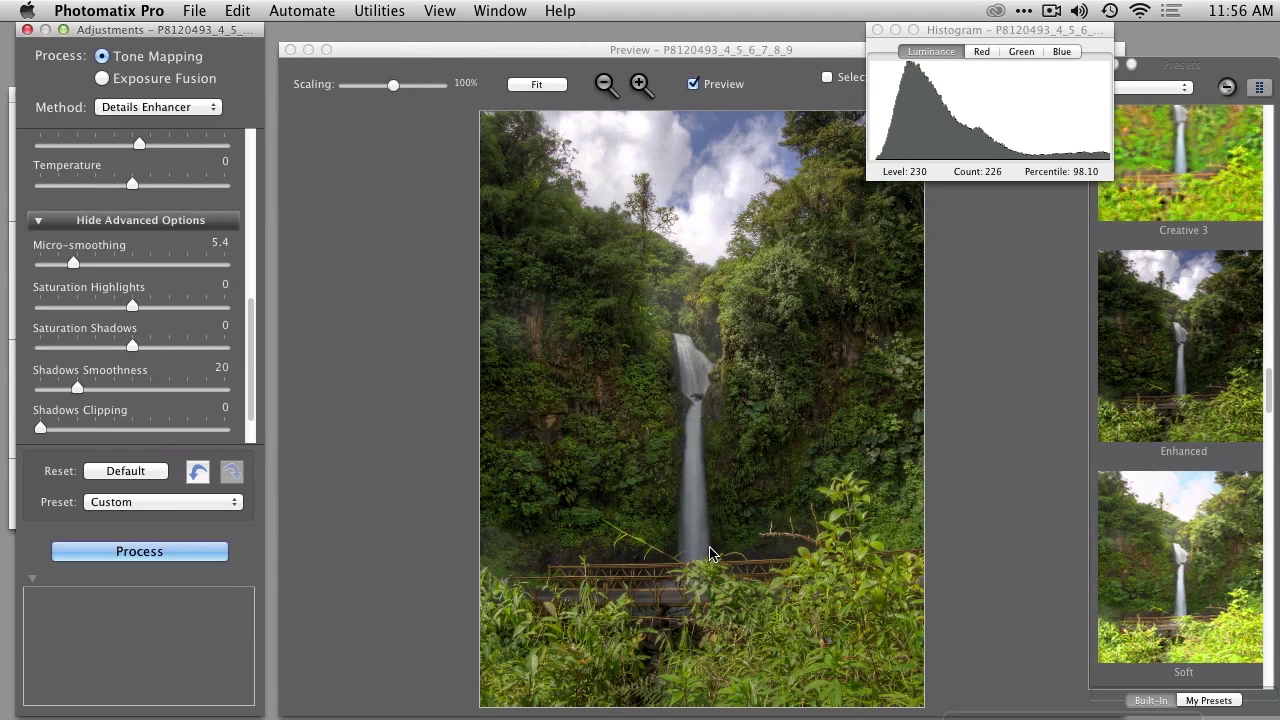
left_click(163, 552)
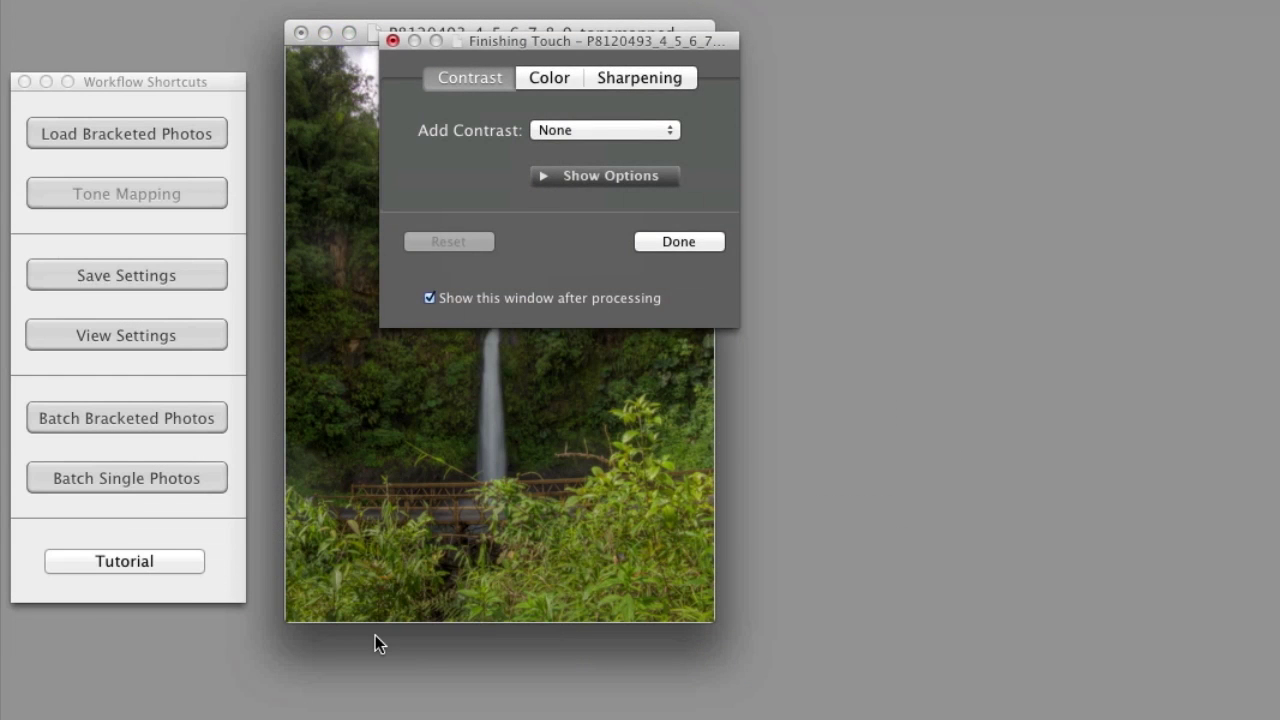
Try the Mild and Medium Contrast presets, then reset contrast to None
left_click_drag(598, 41, 987, 37)
left_click(1006, 172)
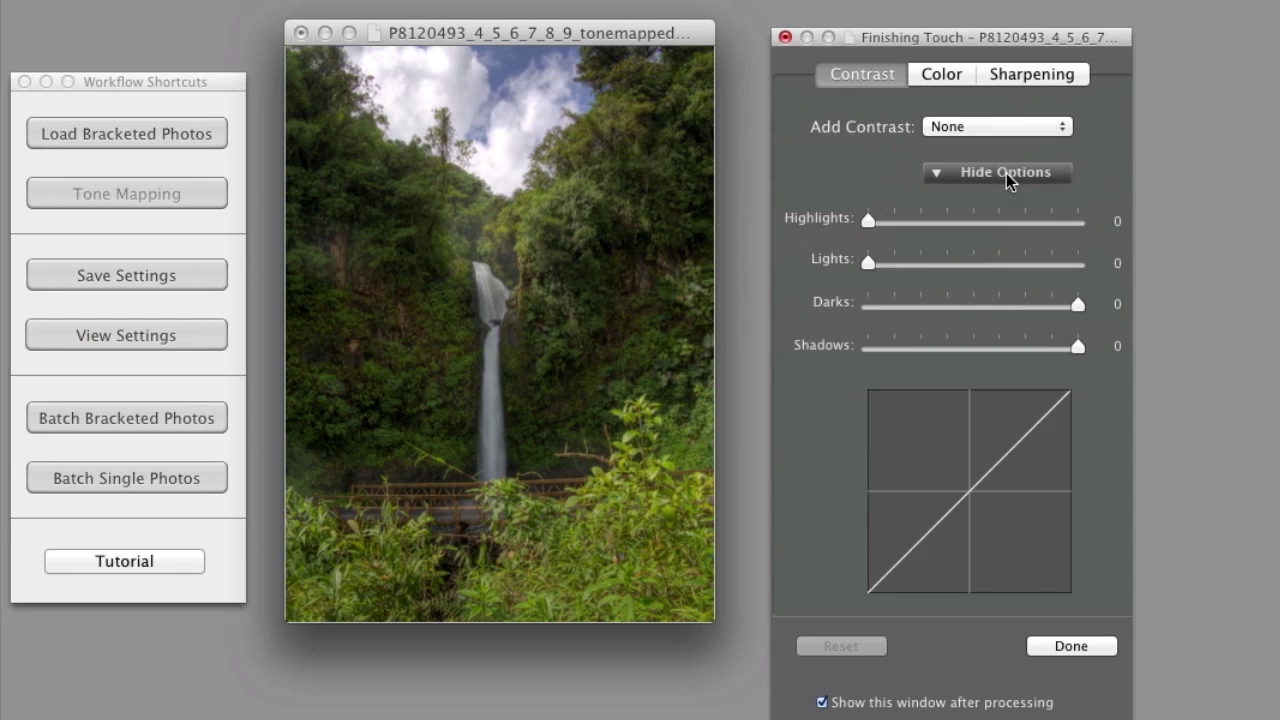
left_click(988, 128)
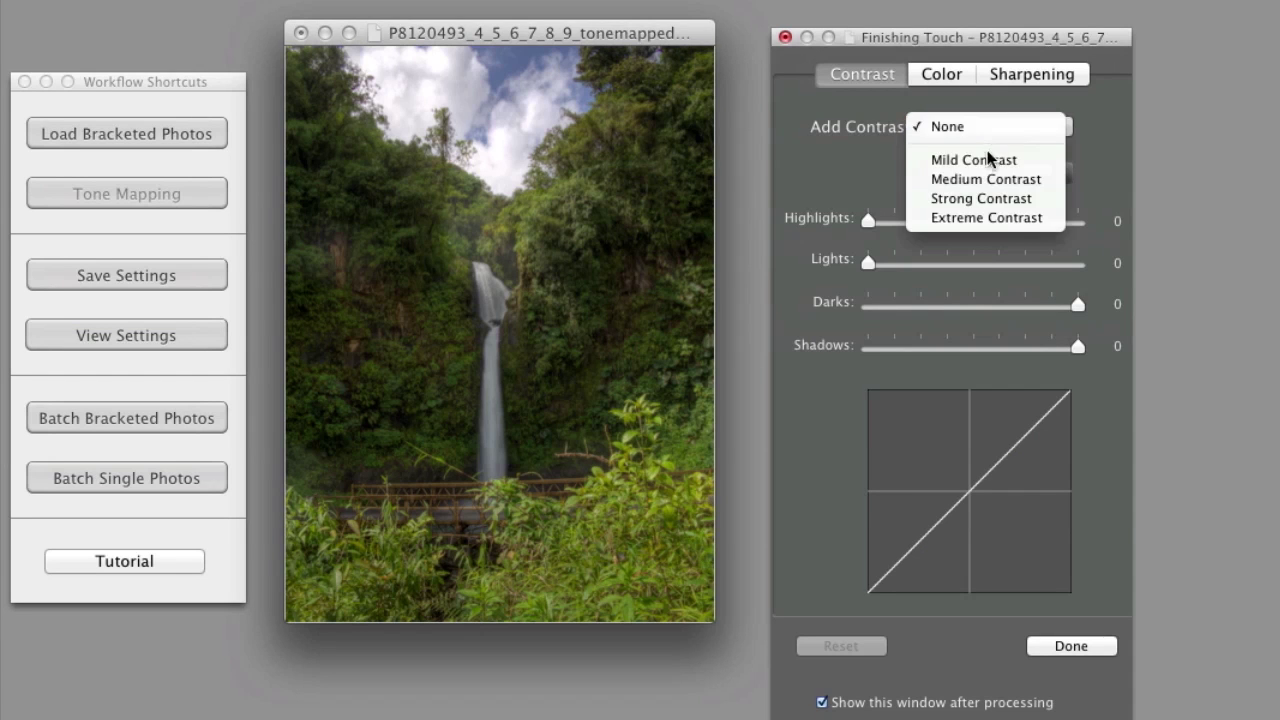
left_click(992, 160)
left_click(988, 127)
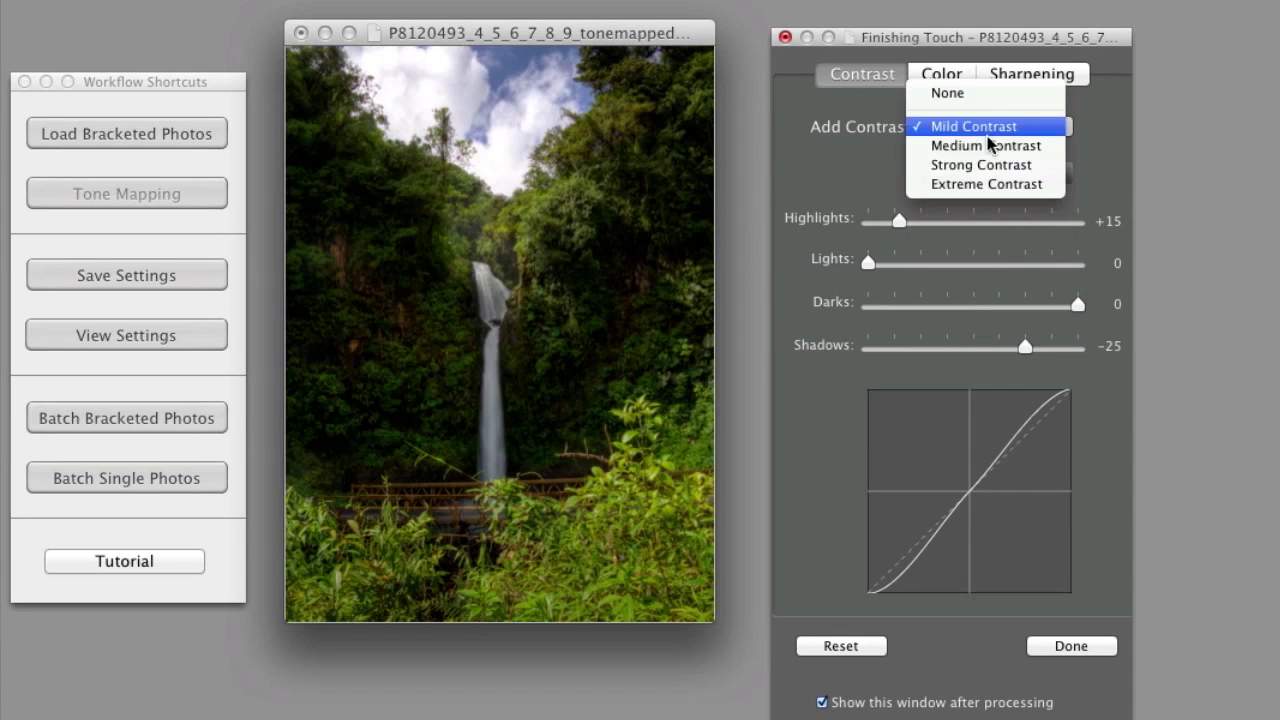
left_click(990, 143)
left_click(985, 128)
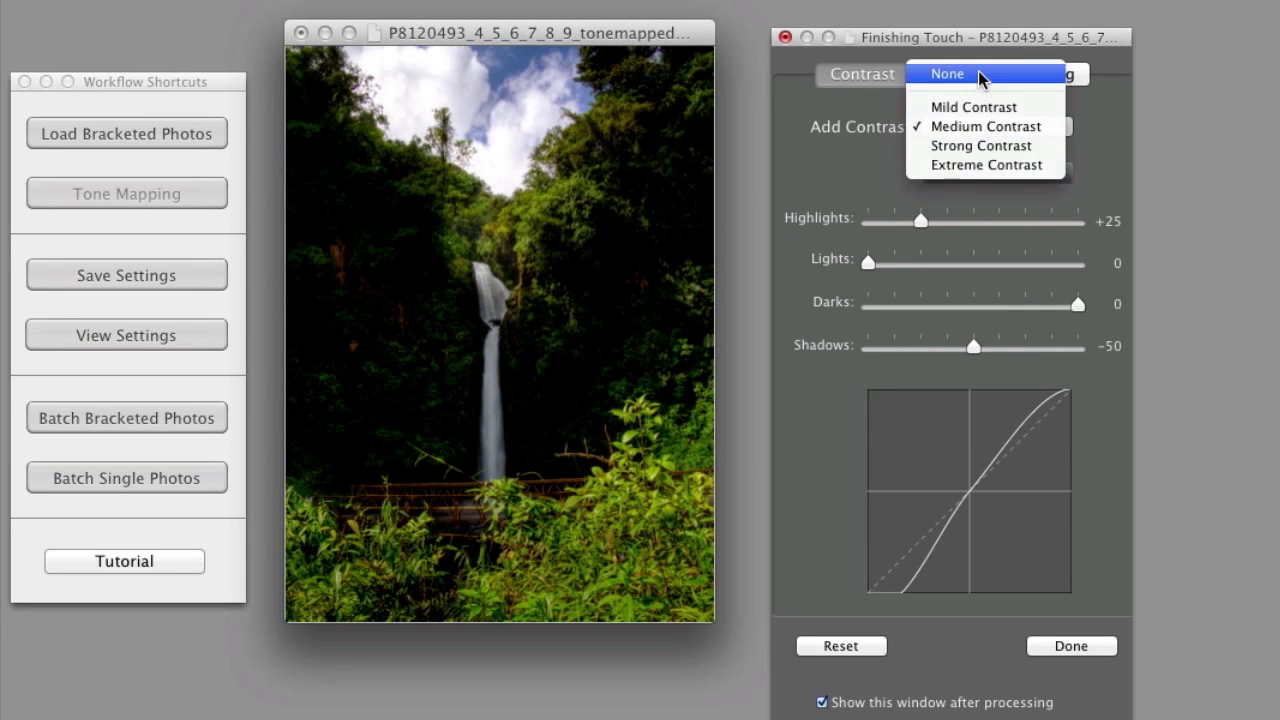
left_click(983, 77)
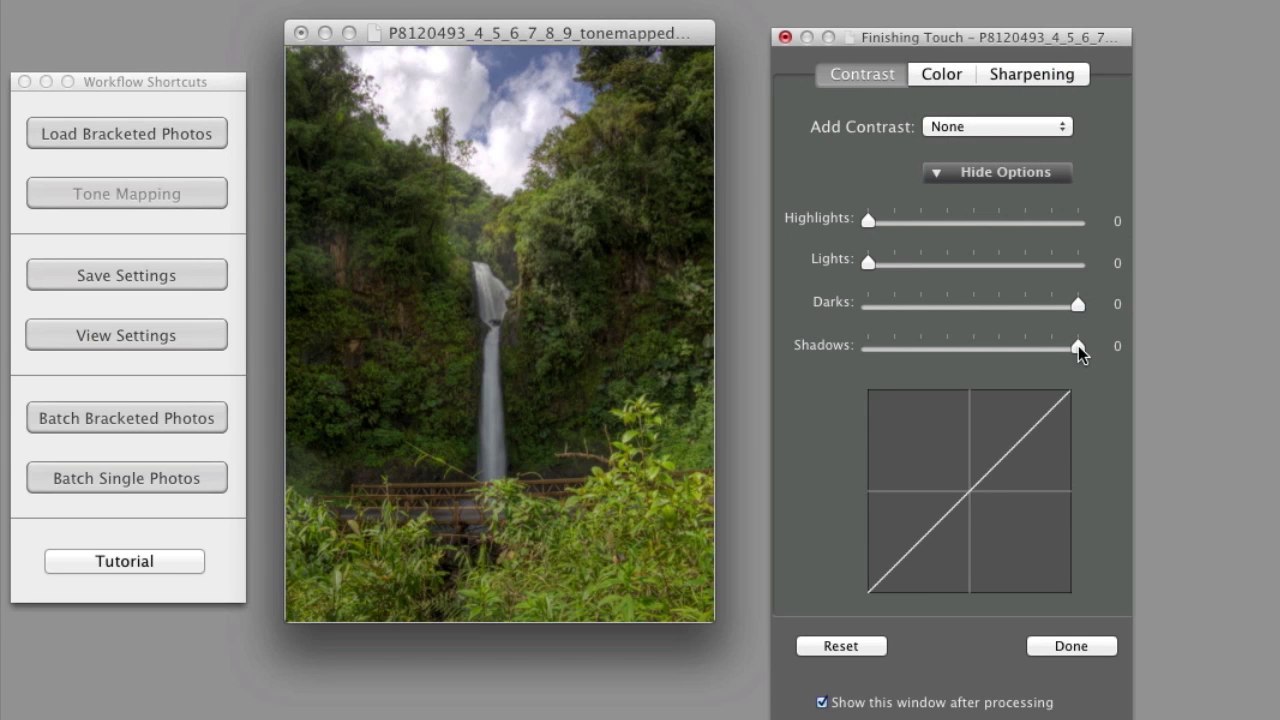
Shape a custom contrast curve with Highlights +4, Lights +6 and Shadows -1
mouse_move(1077, 349)
left_mouse_down()
mouse_move(1057, 354)
mouse_move(1077, 355)
left_mouse_up()
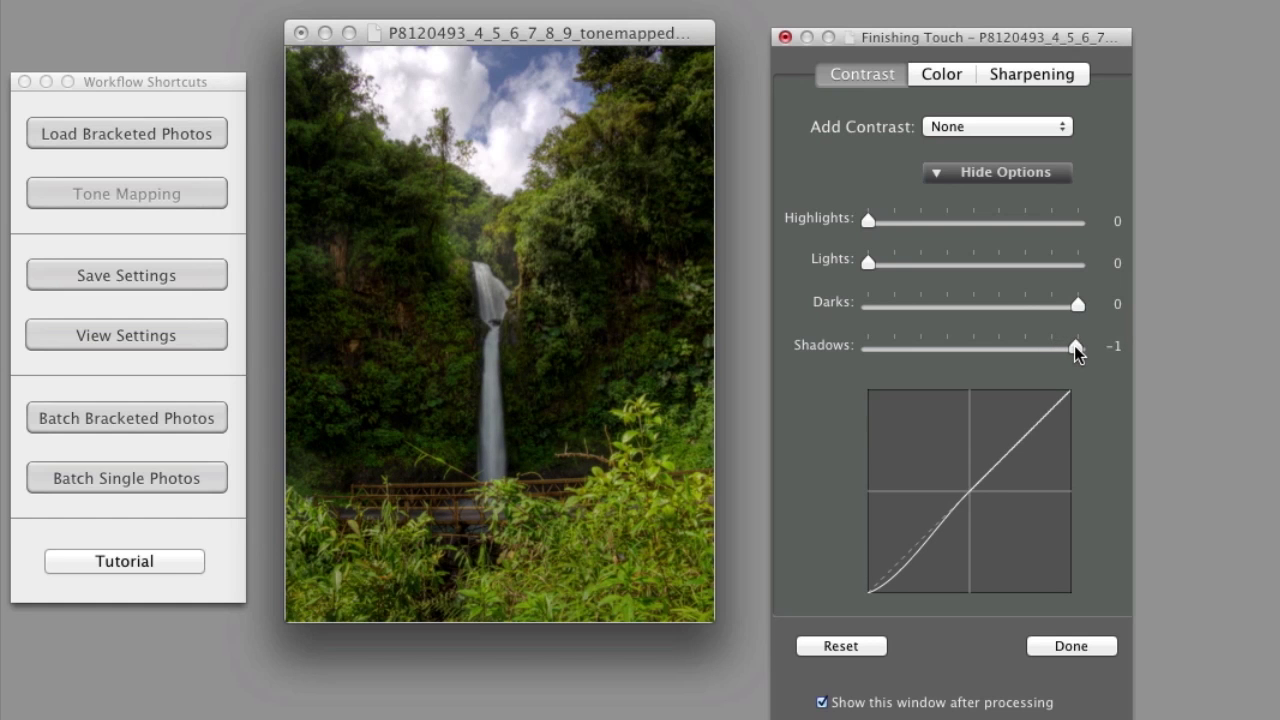
left_click_drag(874, 220, 881, 269)
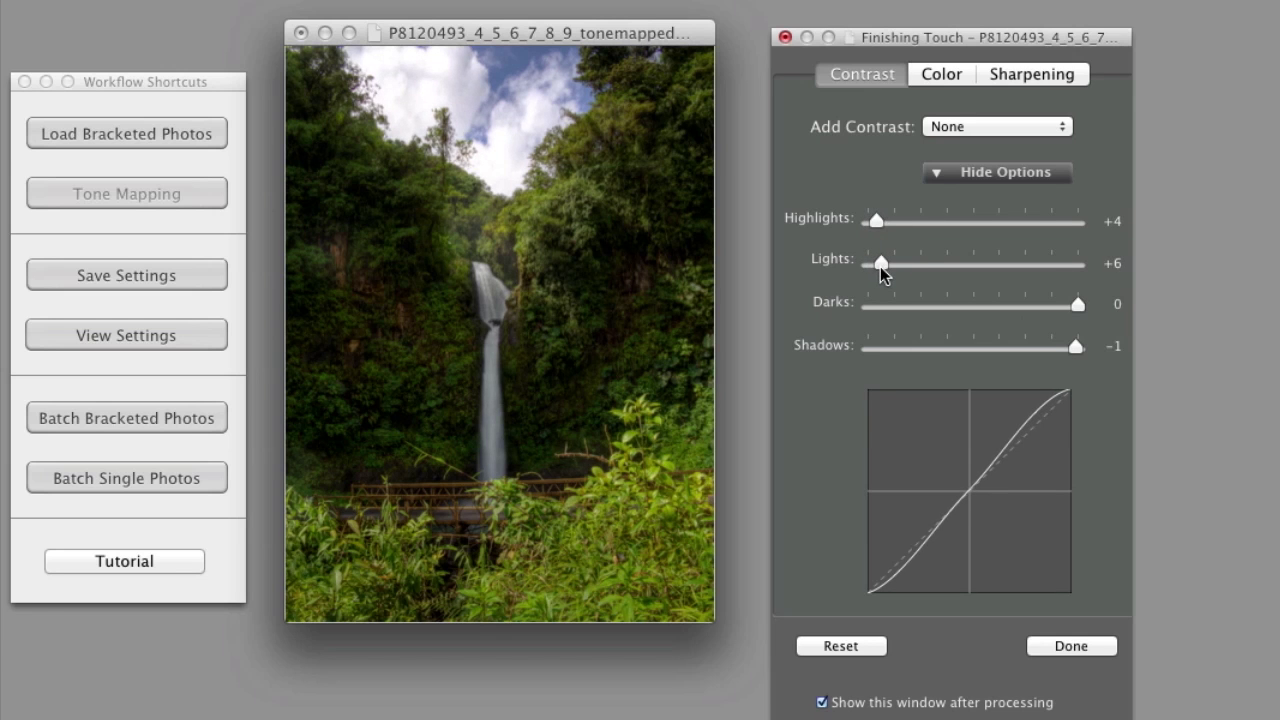
left_click(948, 78)
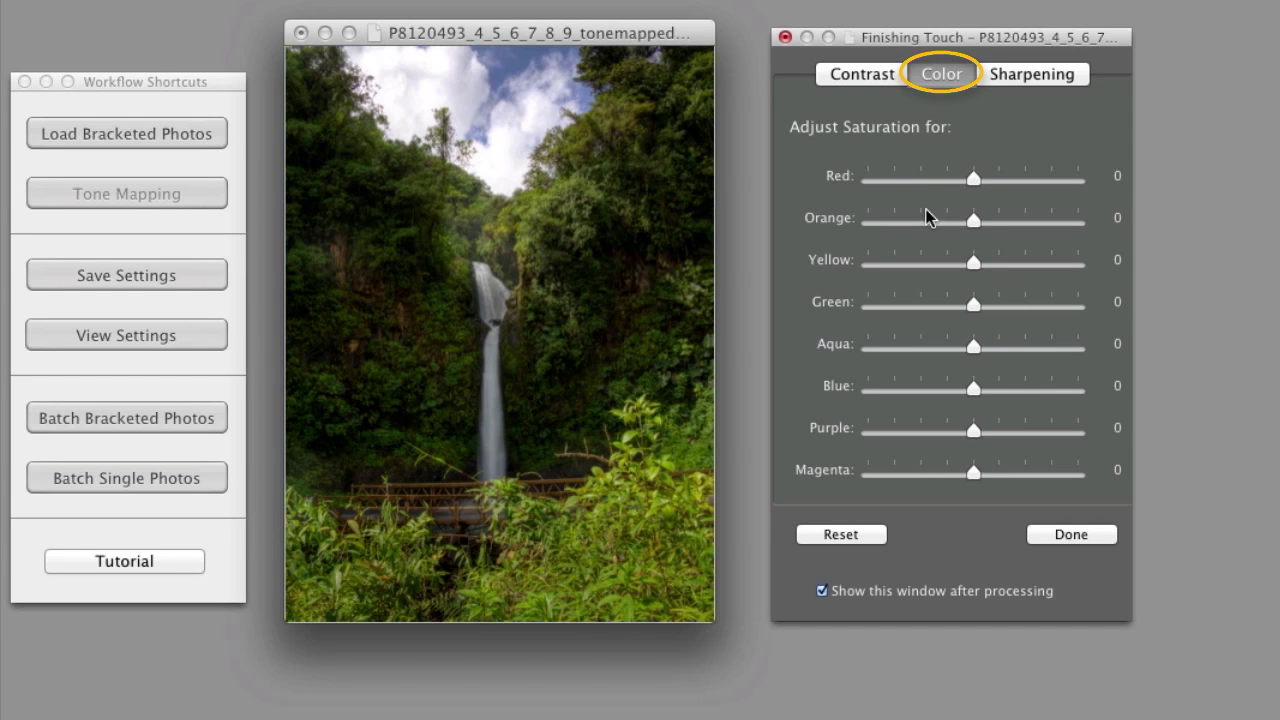
Set saturation to Blue +83, Green +38 and Red -27, with Shadows contrast at 0
left_click_drag(1014, 391, 1069, 397)
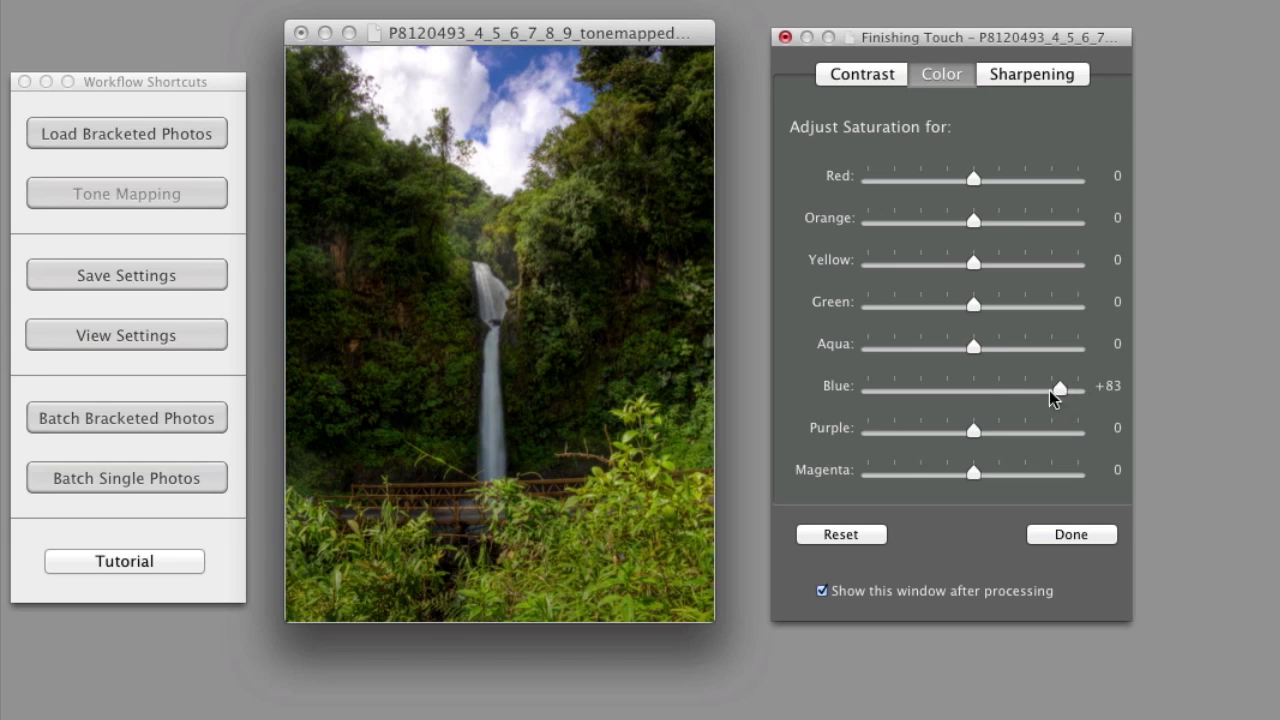
mouse_move(987, 312)
left_mouse_down()
mouse_move(1036, 316)
mouse_move(943, 307)
mouse_move(1002, 309)
left_mouse_up()
left_click(871, 74)
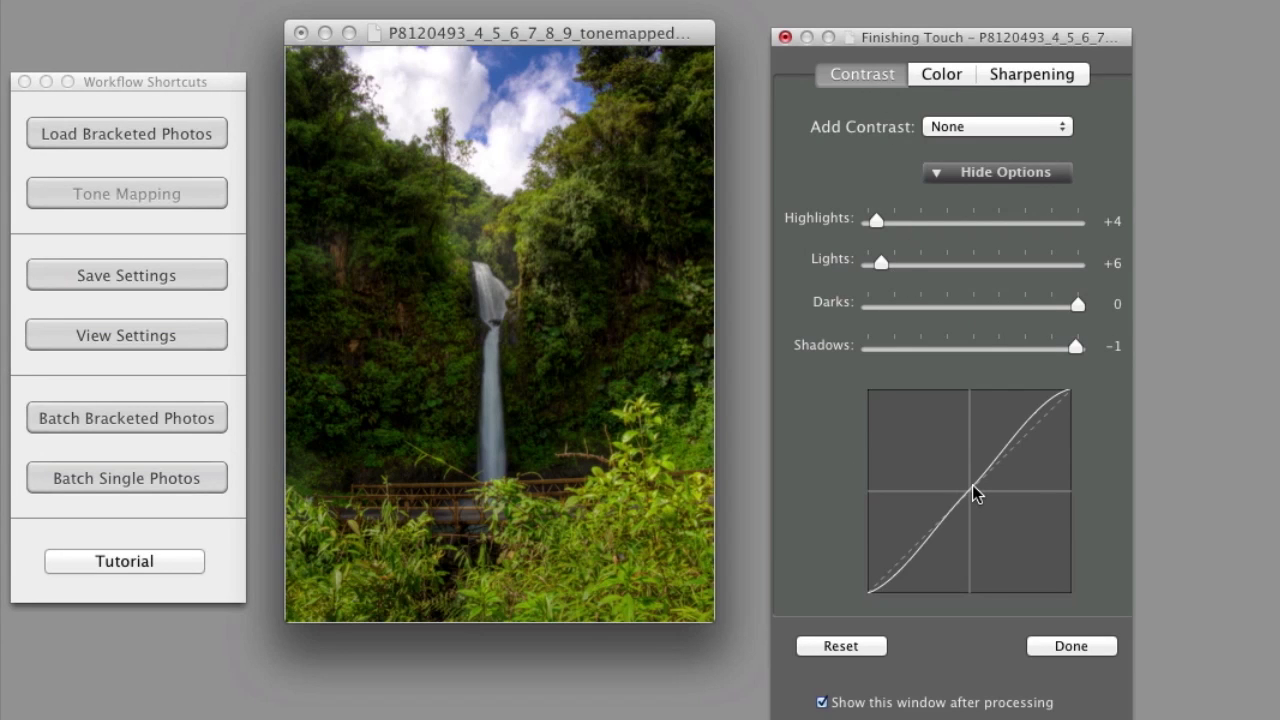
left_click_drag(1076, 347, 1103, 353)
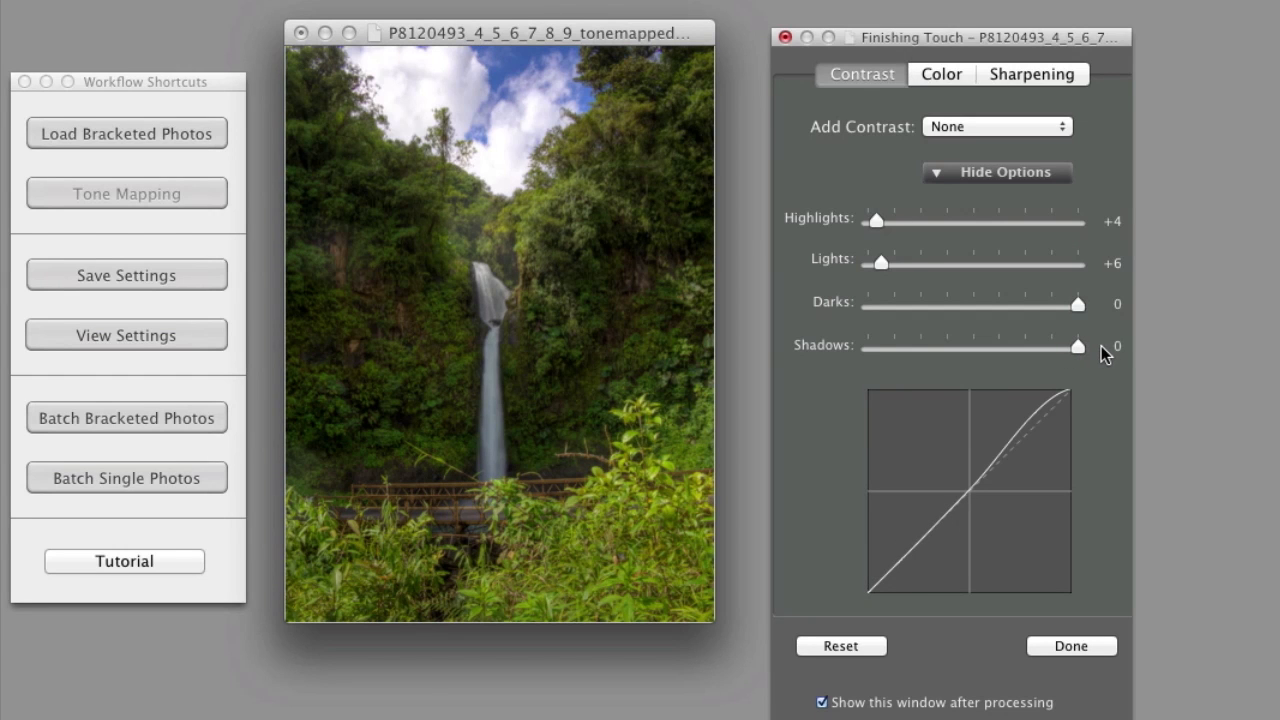
left_click(945, 74)
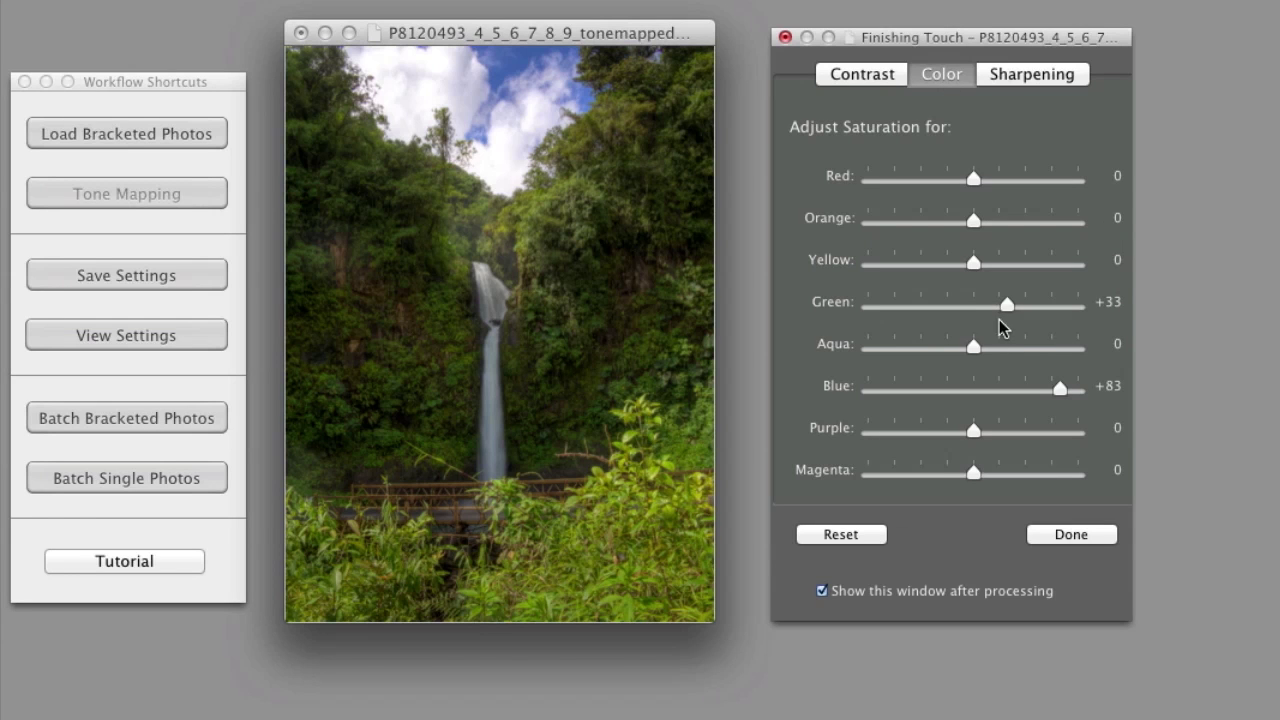
left_click_drag(1012, 306, 1016, 306)
left_click_drag(971, 180, 945, 183)
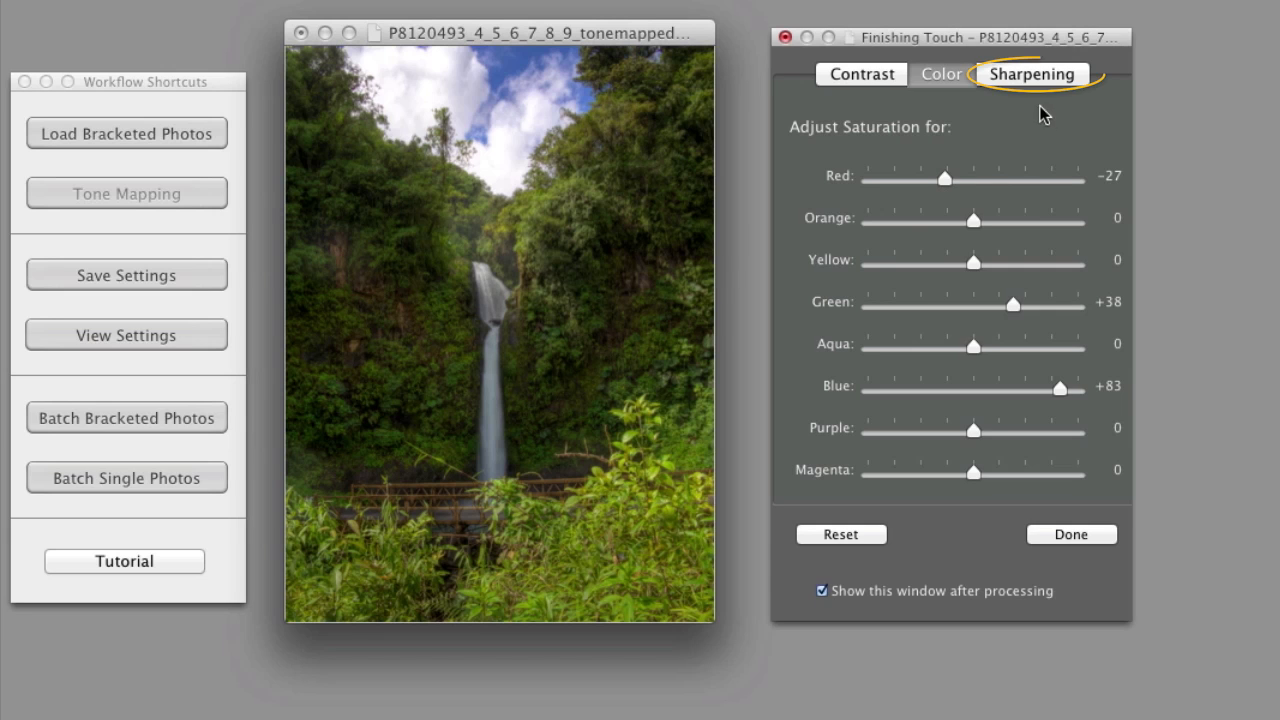
Apply Mild Sharpening (Amount 50, Radius 1.0, Threshold 5) and close the Finishing Touch window
left_click(1037, 80)
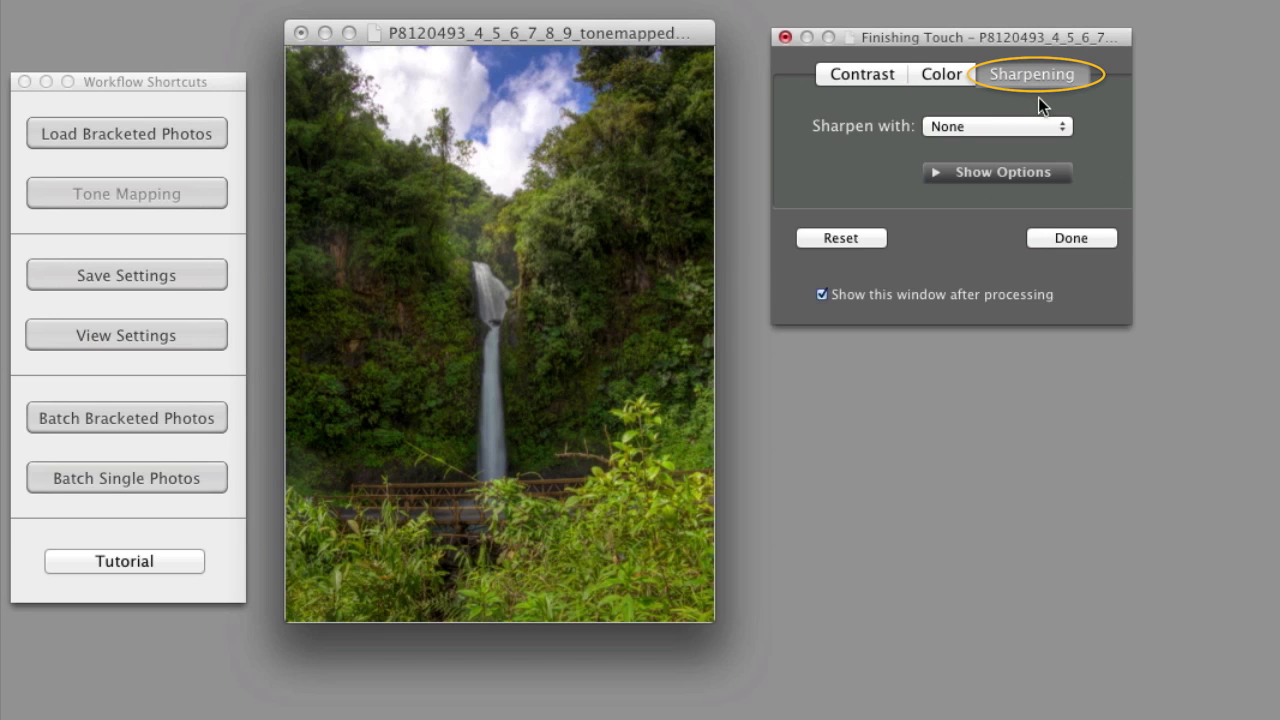
left_click(1034, 127)
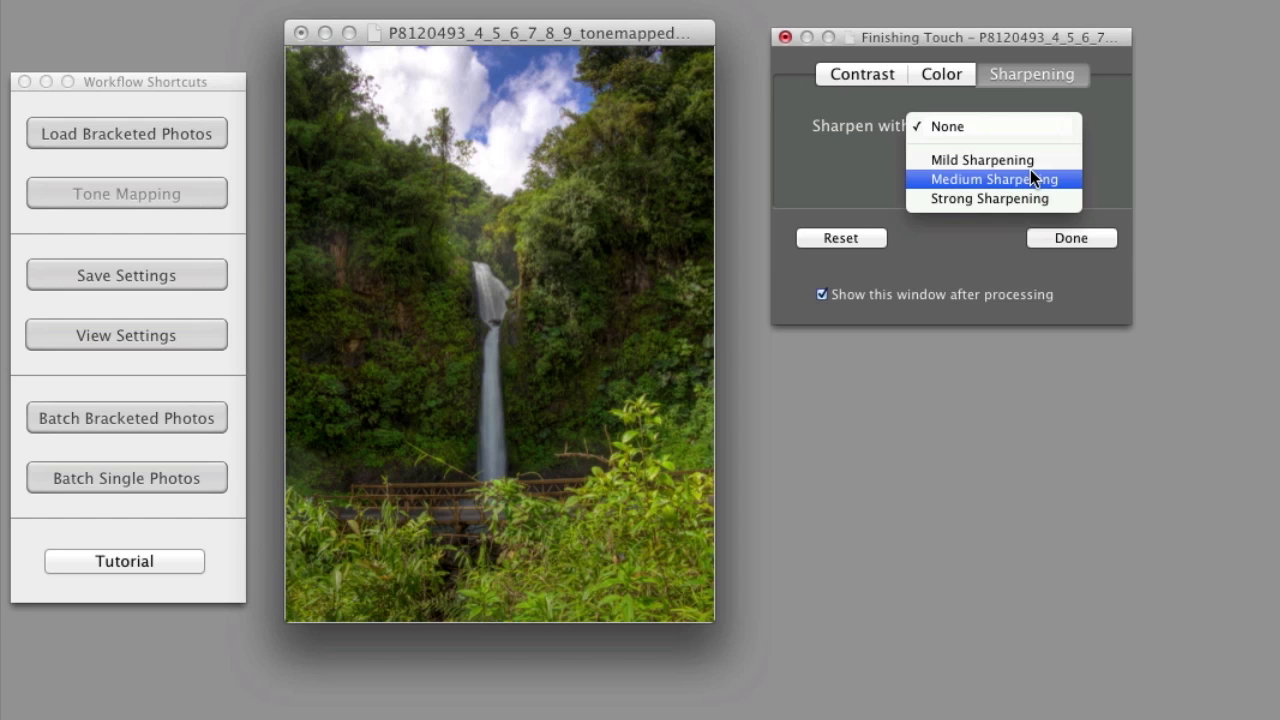
key("Escape")
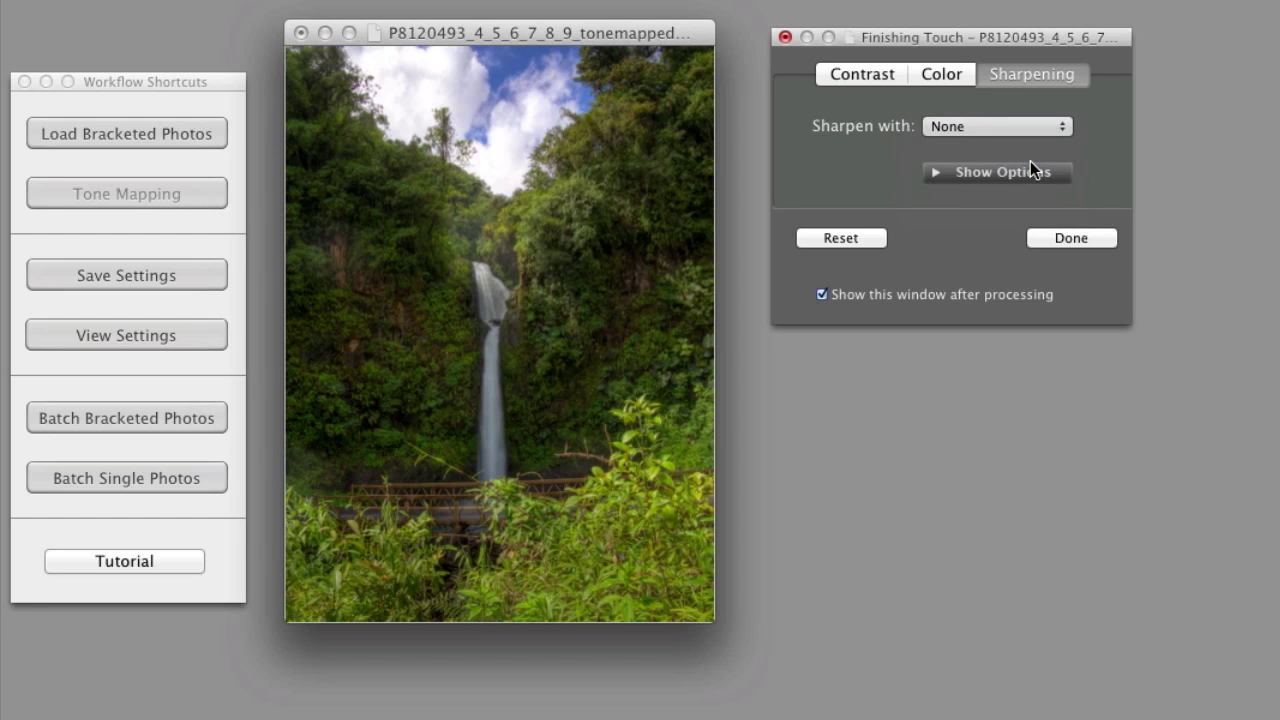
left_click(1007, 173)
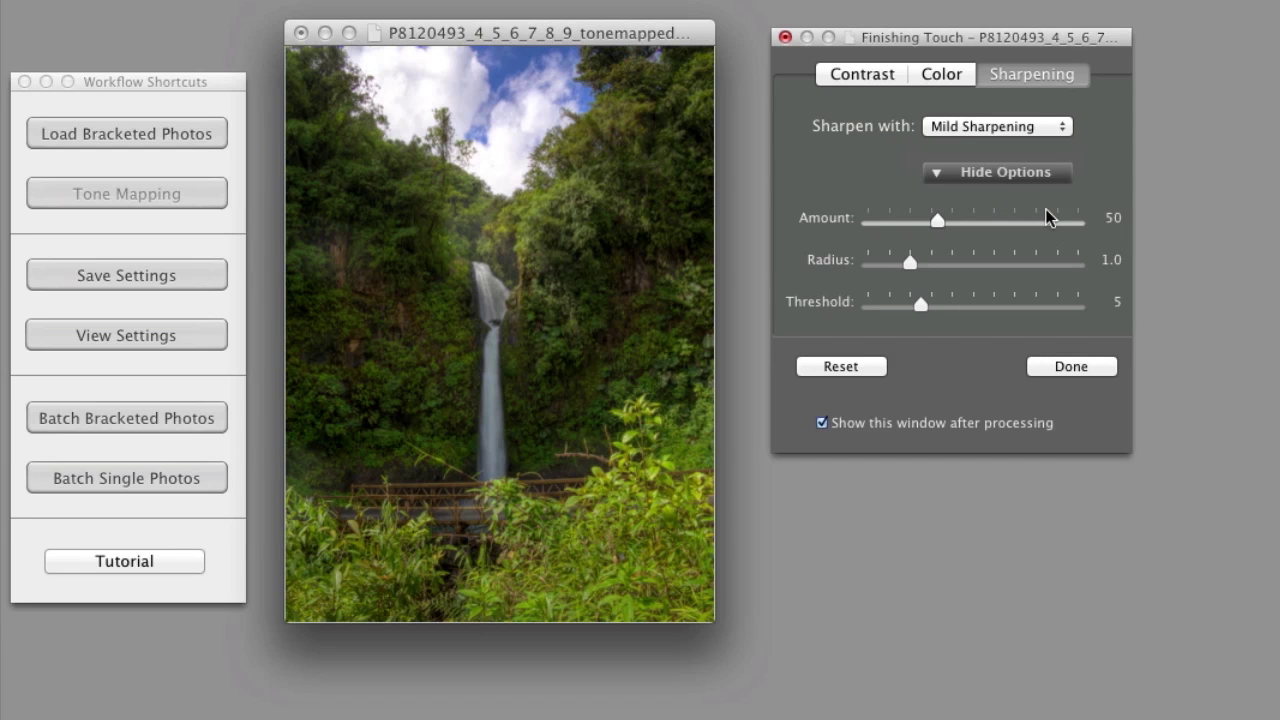
left_click(1086, 366)
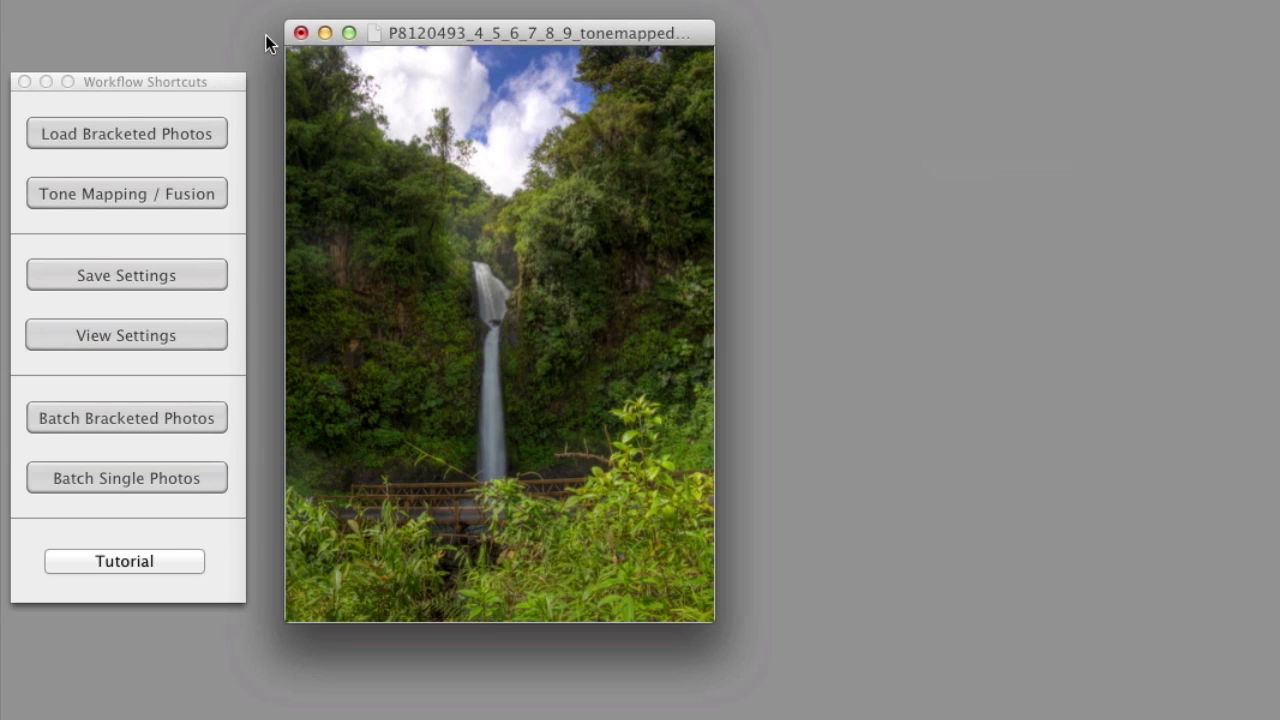
left_click(232, 2)
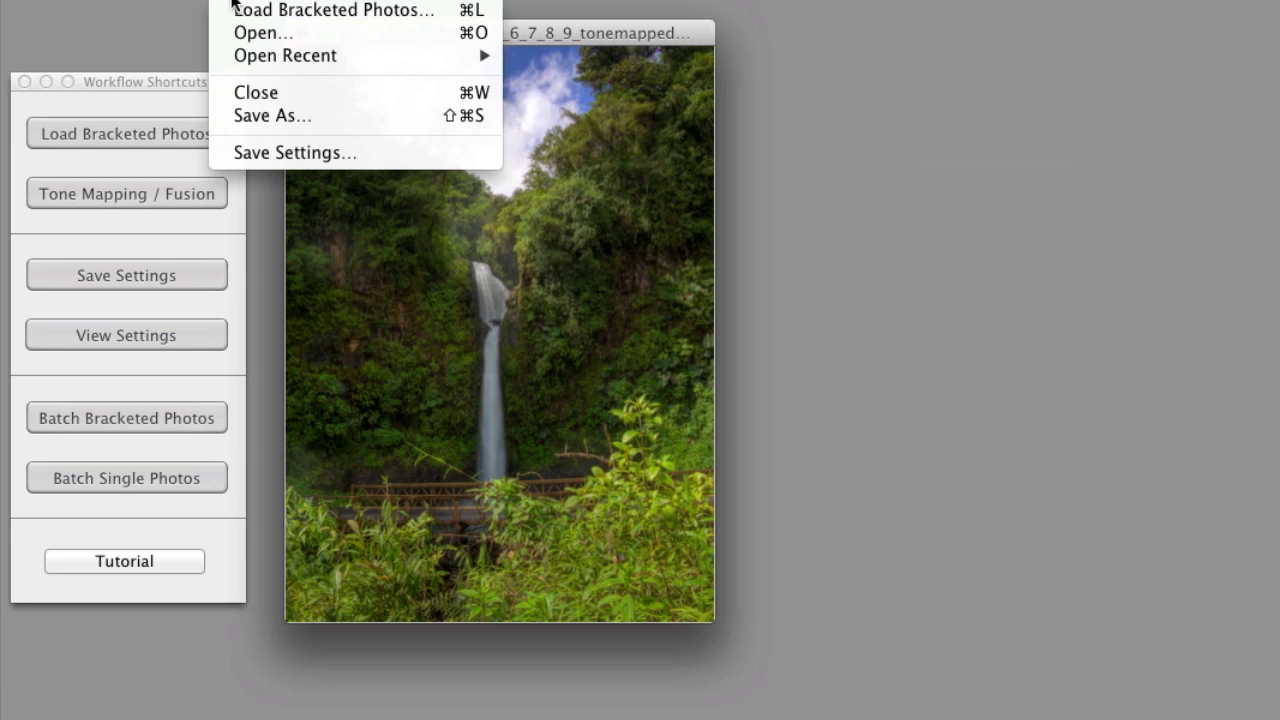
Save the image to the Desktop as 16-bit TIFF 'Waterfall_HDR', opening it in Adobe Photoshop CC
left_click(261, 108)
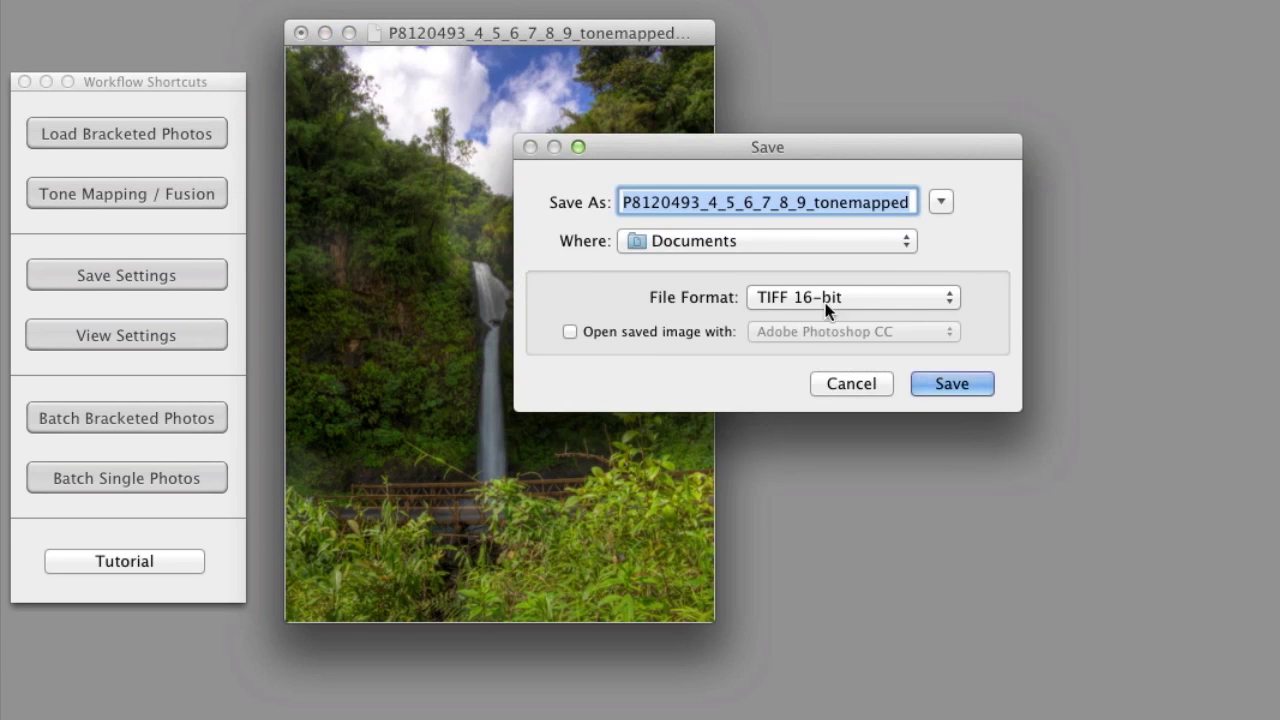
left_click(839, 297)
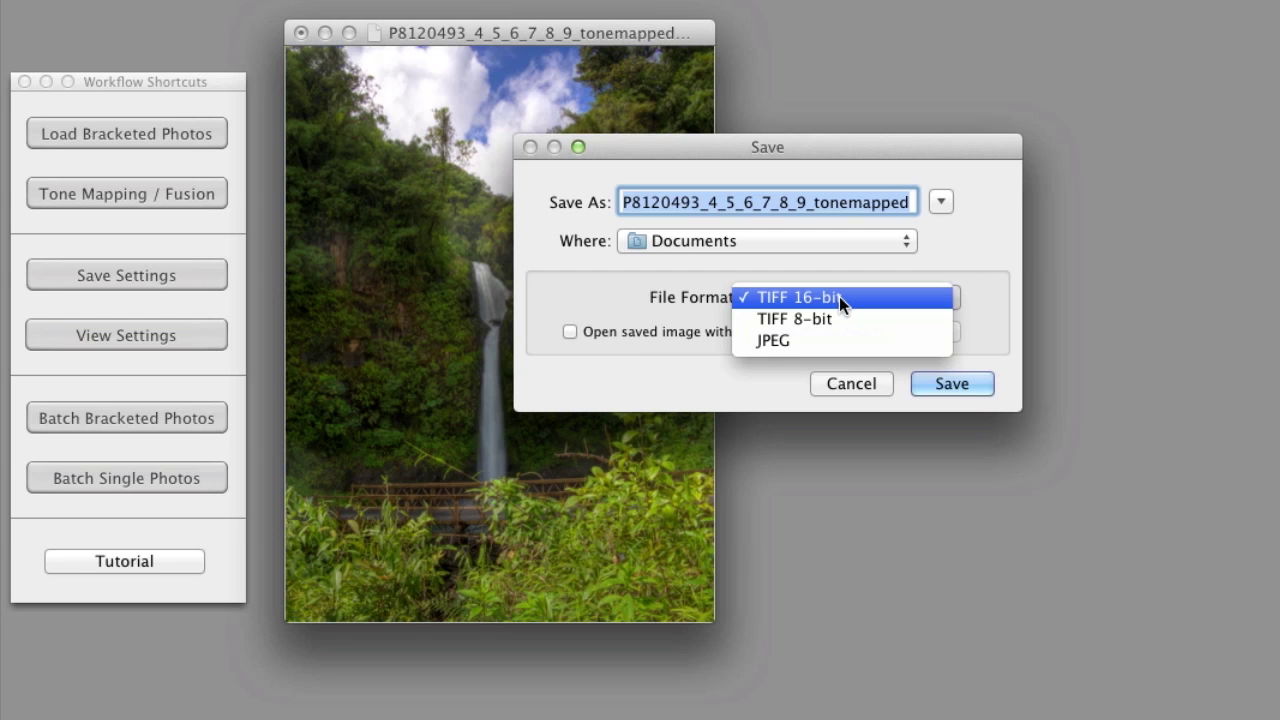
left_click(839, 296)
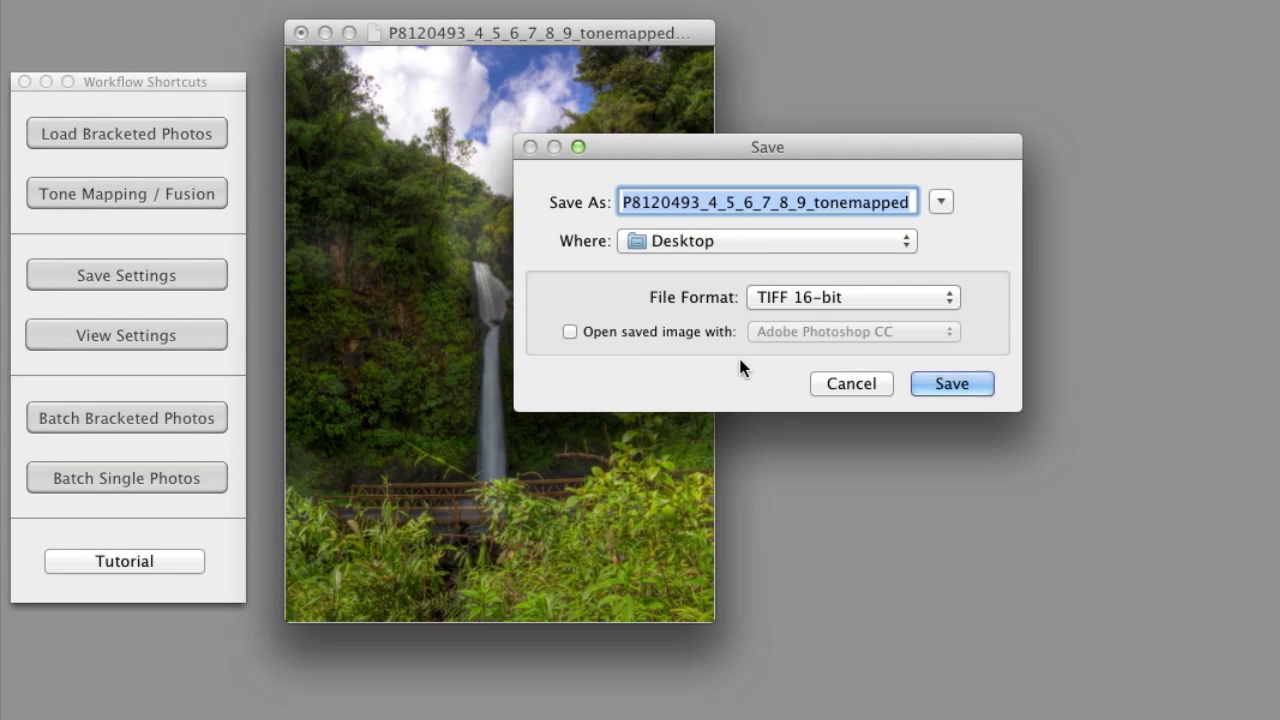
left_click(659, 331)
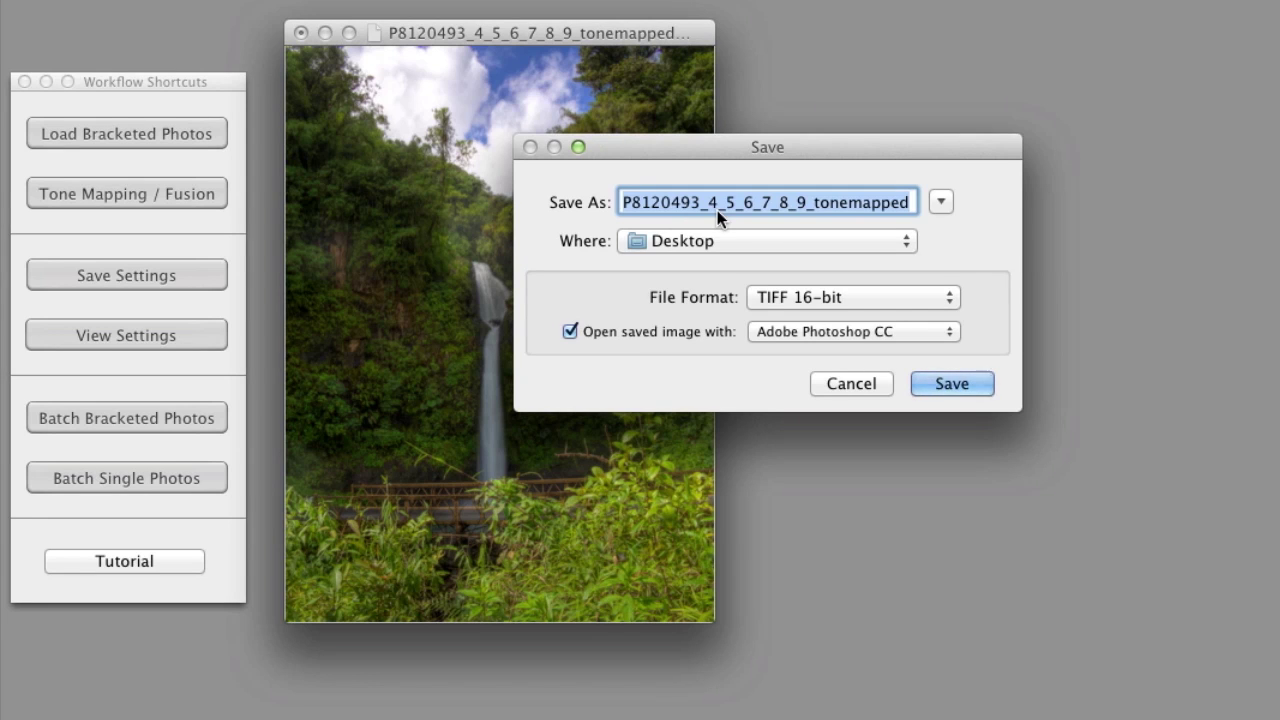
type("Waterfall")
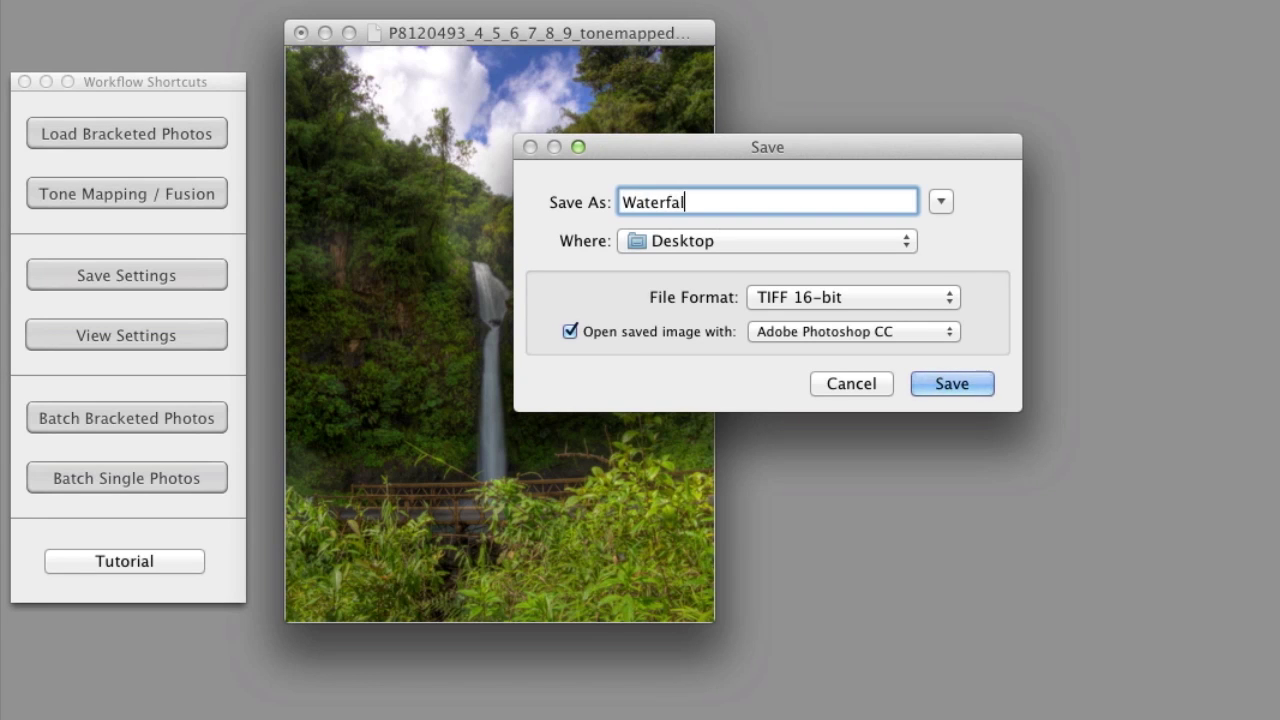
type("_HDR")
key("Return")
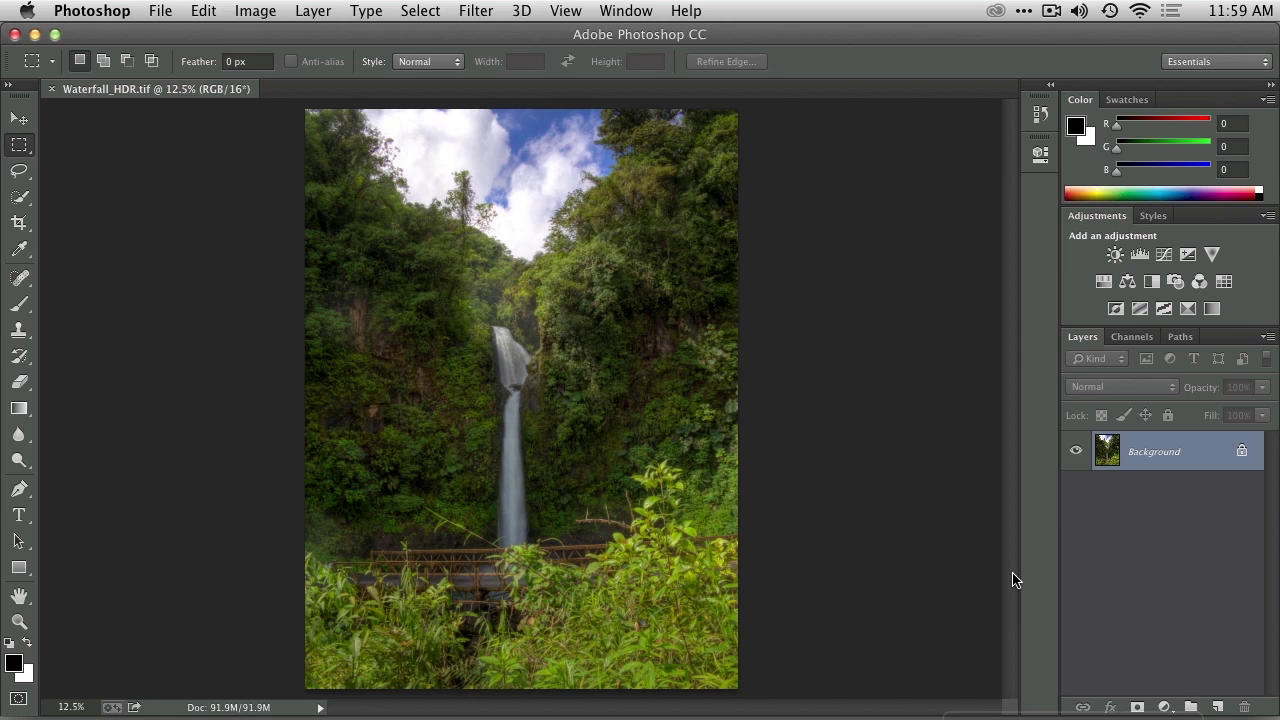